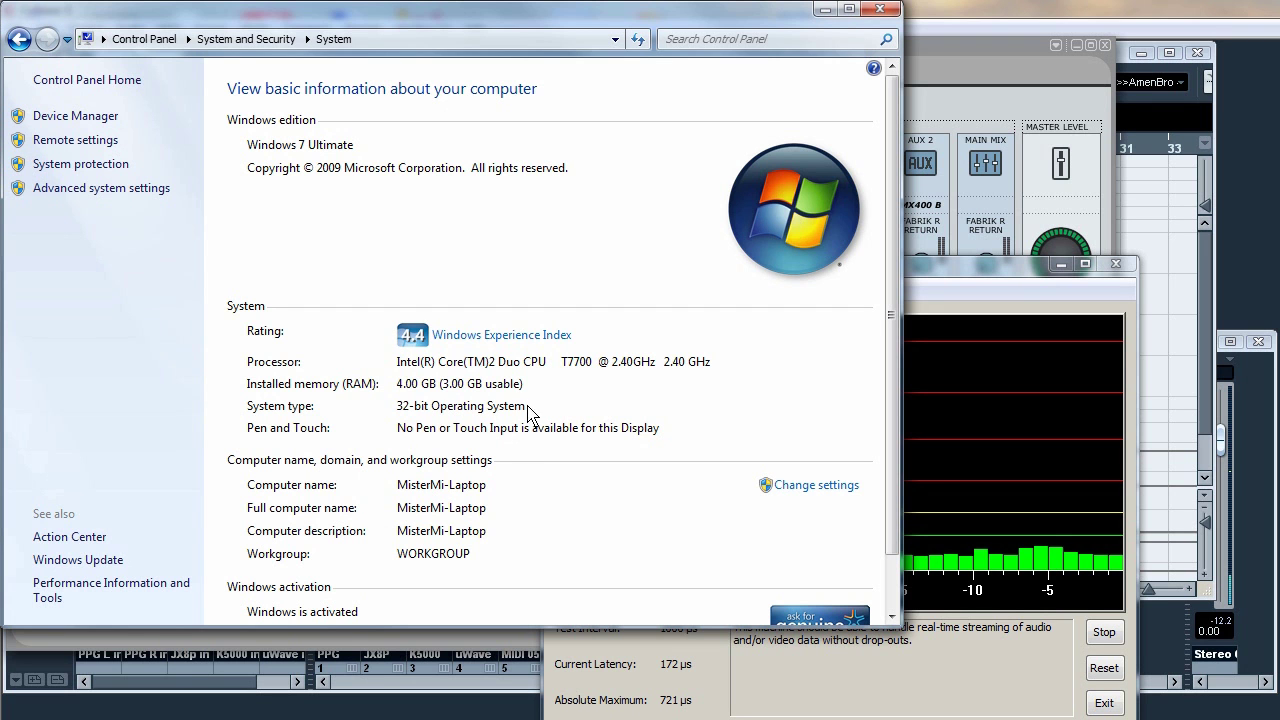
Step: Review the Windows Experience Index subscores, then minimize Control Panel to reveal Device Manager
click(477, 340)
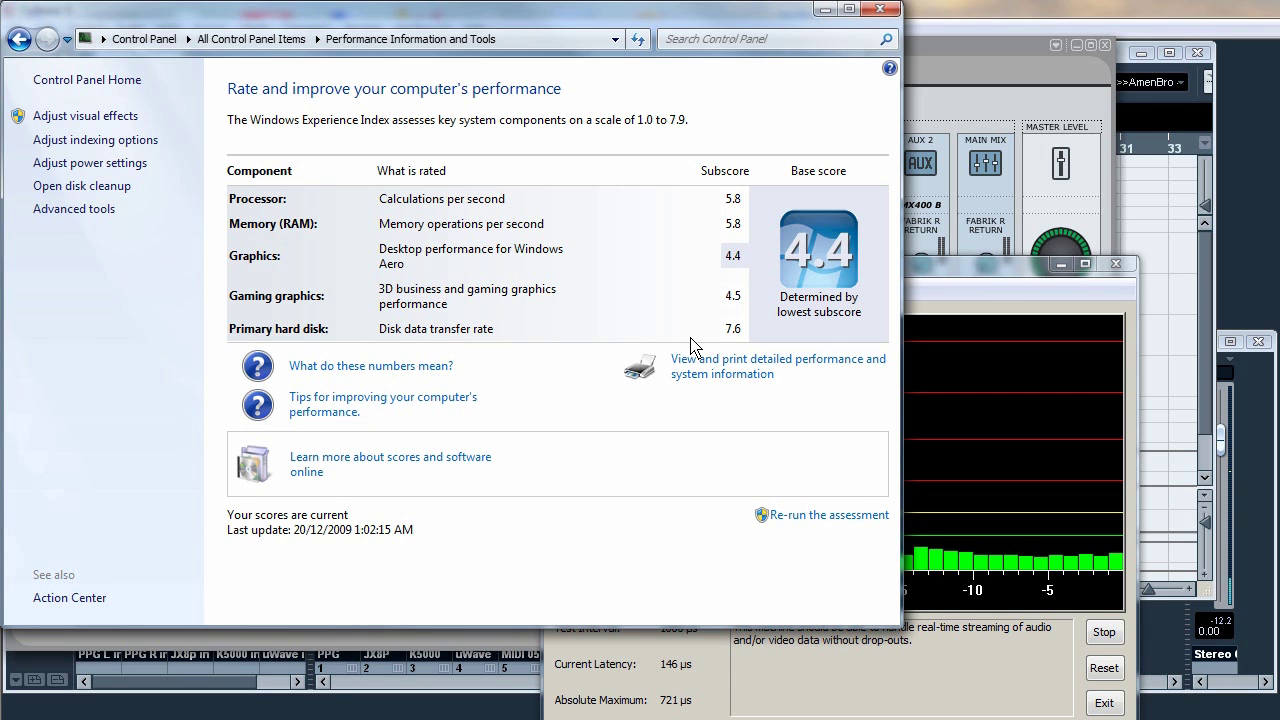
click(822, 12)
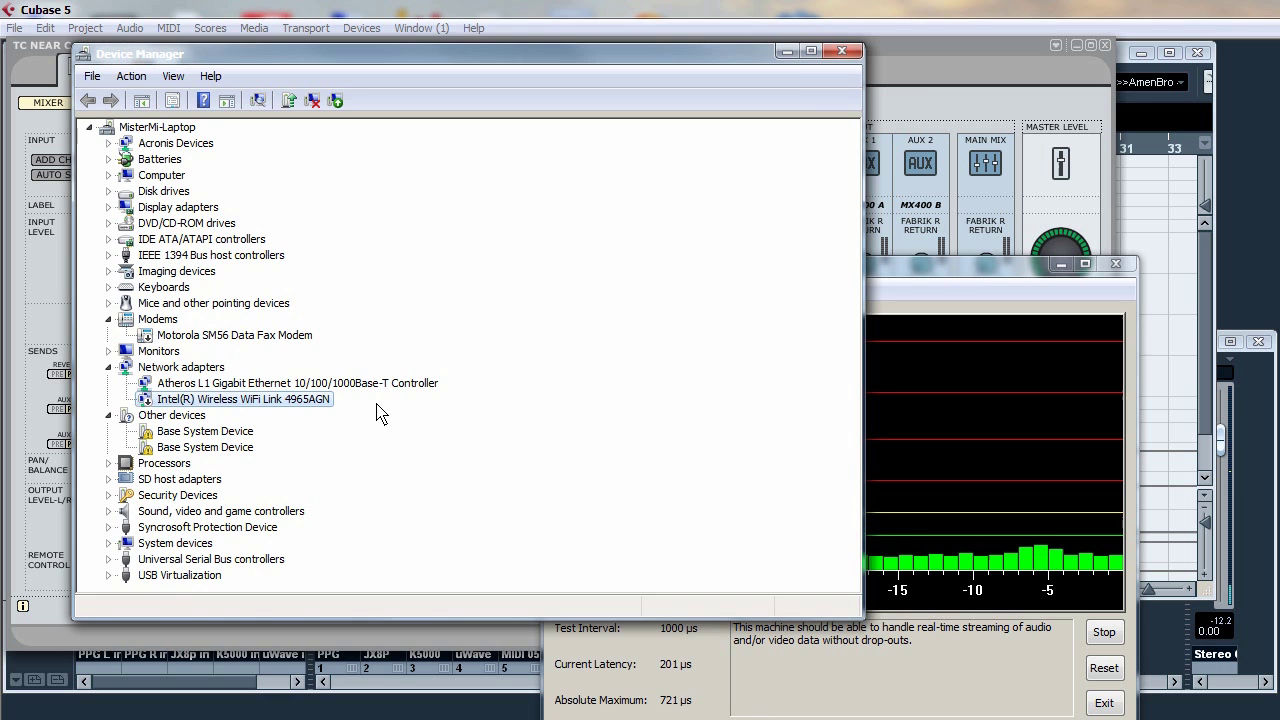
Step: Minimize Device Manager and DPC Latency Checker, bringing up TC Near System Settings (1024-sample buffer, 44.1 kHz)
click(786, 53)
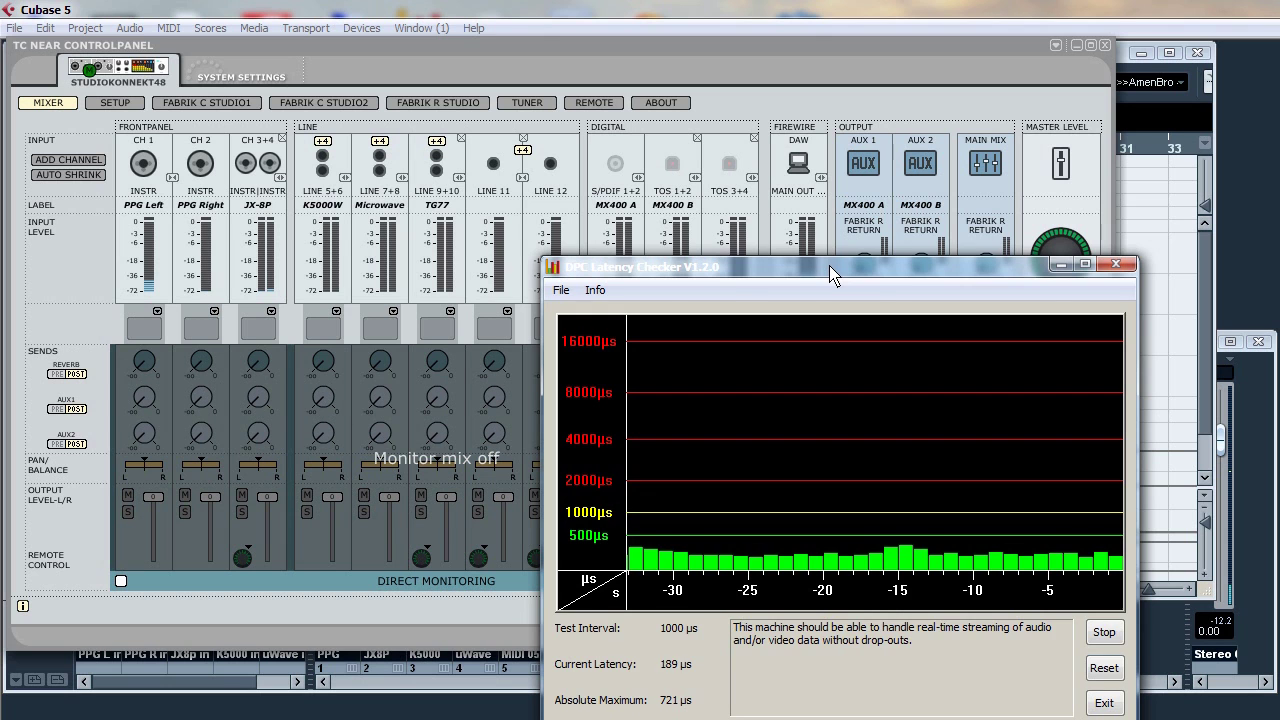
click(1060, 264)
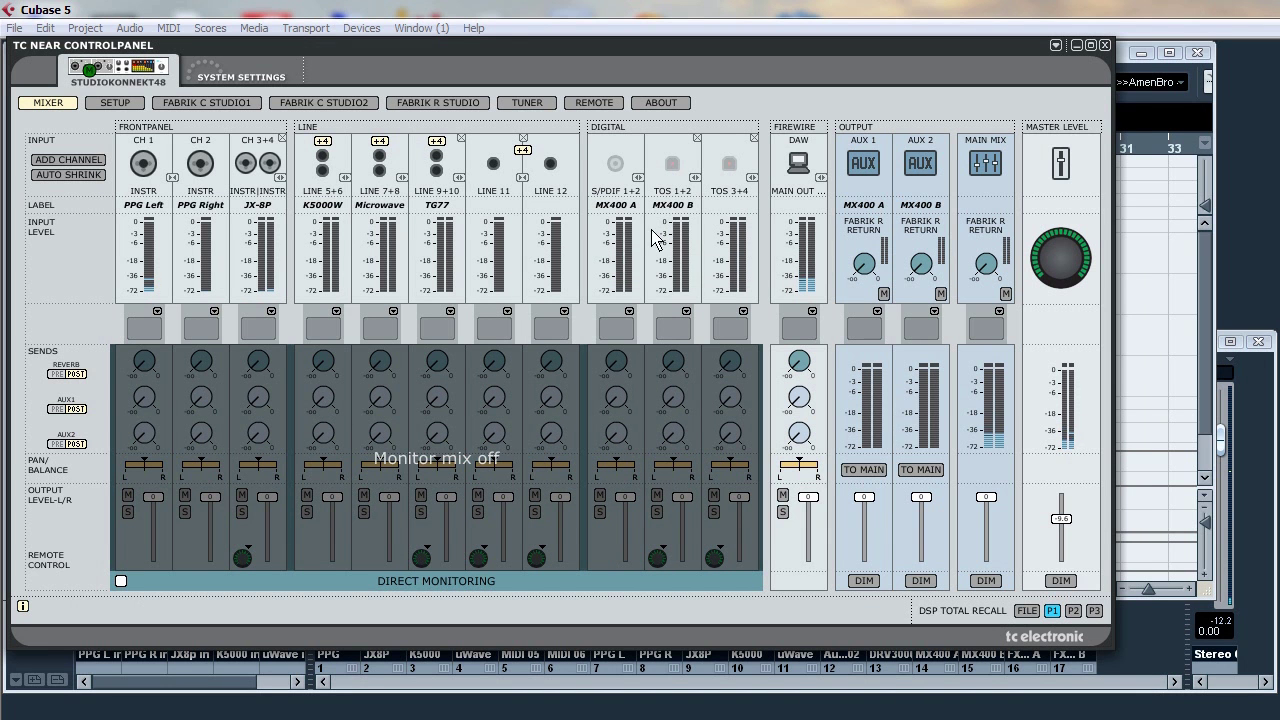
click(225, 72)
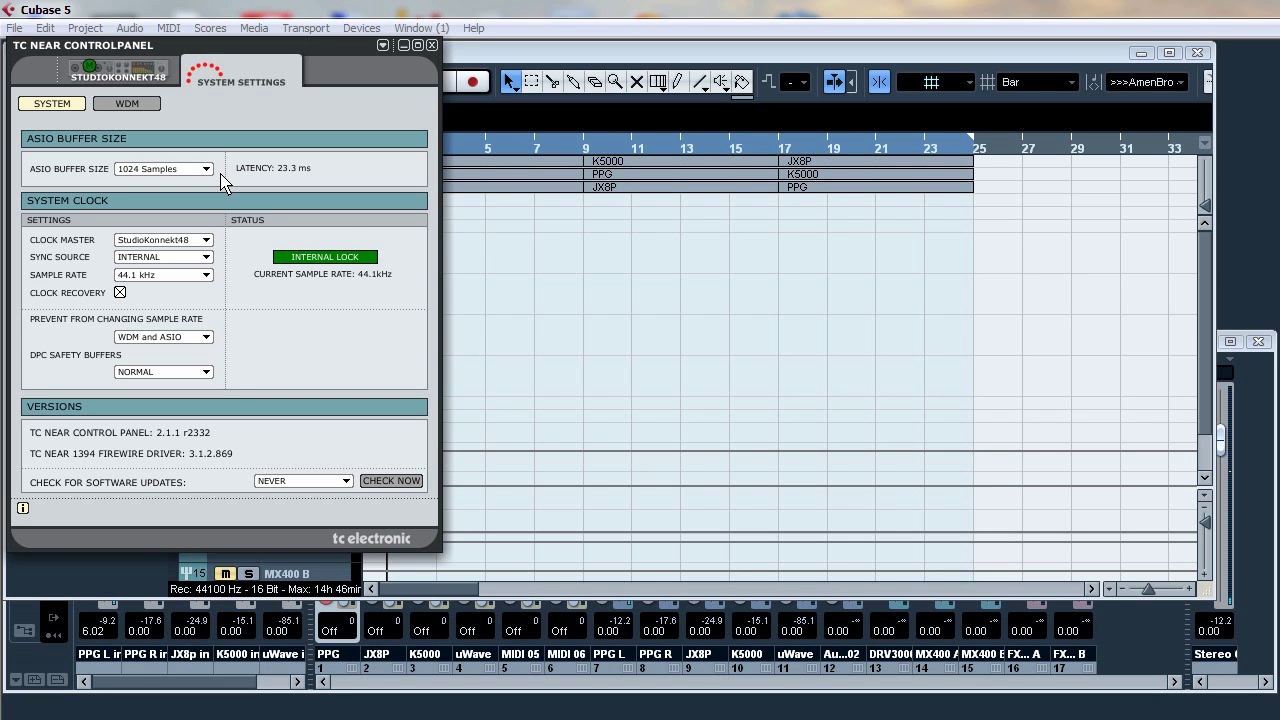
Step: Switch TC Near to the StudioKonnekt48 mixer page, showing monitor mix off and direct monitoring unchecked
click(130, 80)
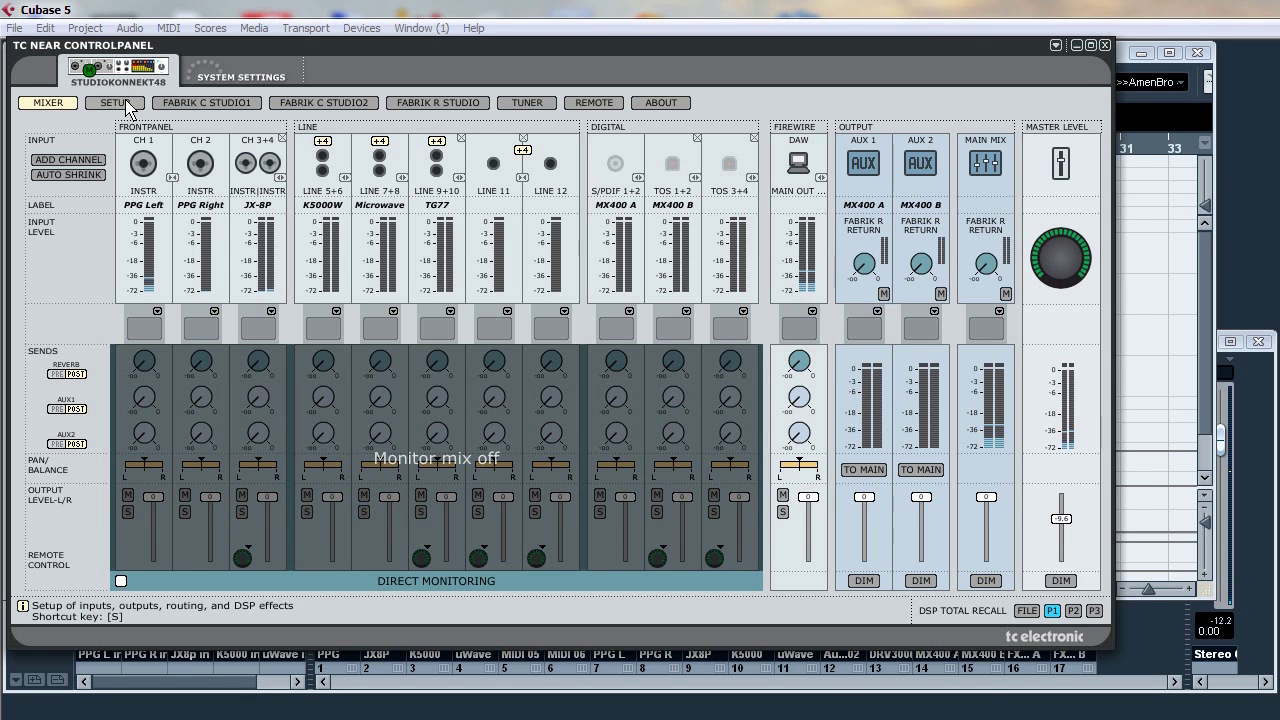
Step: Inspect the TC Near routing SETUP, then return to System Settings locked at 44.1 kHz
click(128, 104)
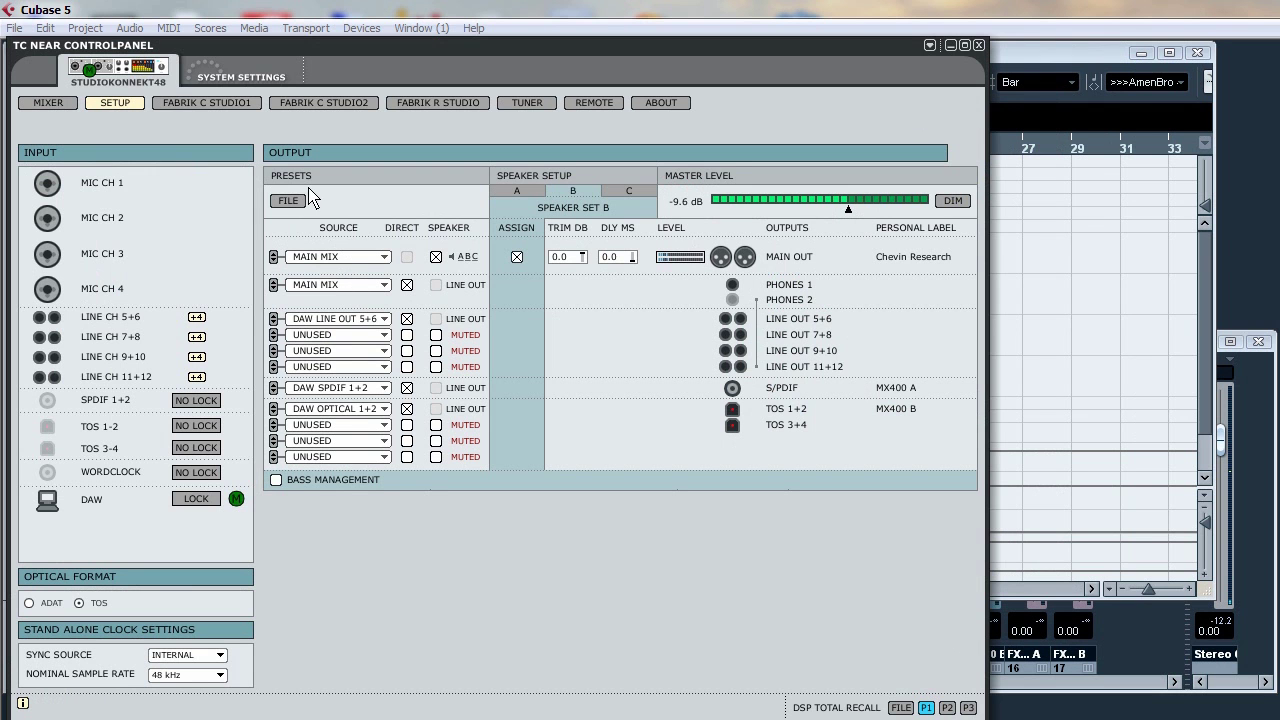
click(210, 65)
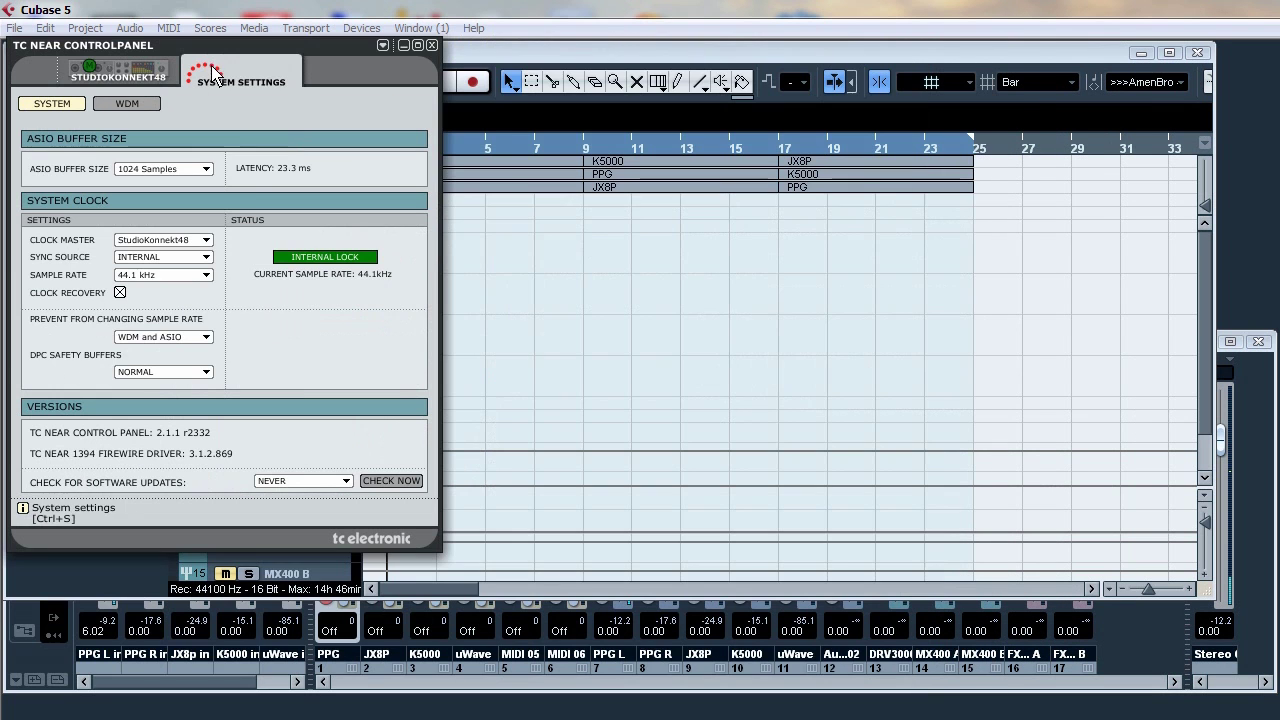
click(209, 340)
click(209, 340)
click(210, 341)
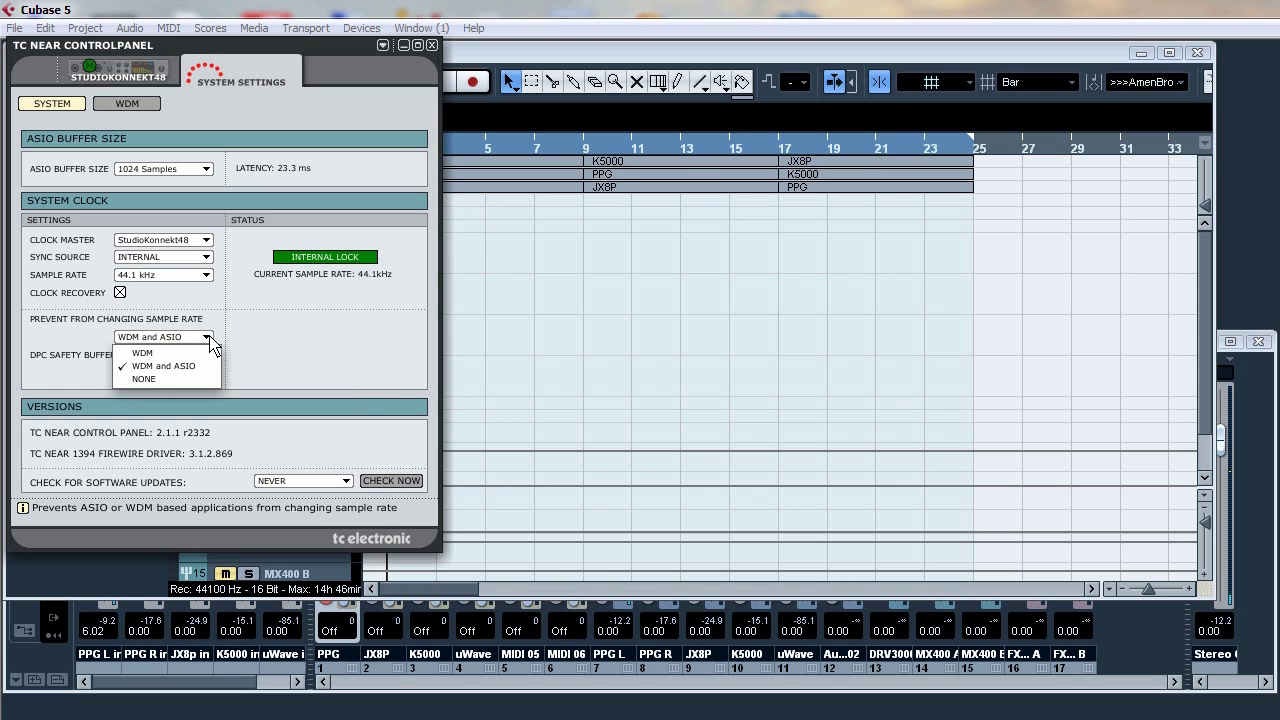
click(210, 341)
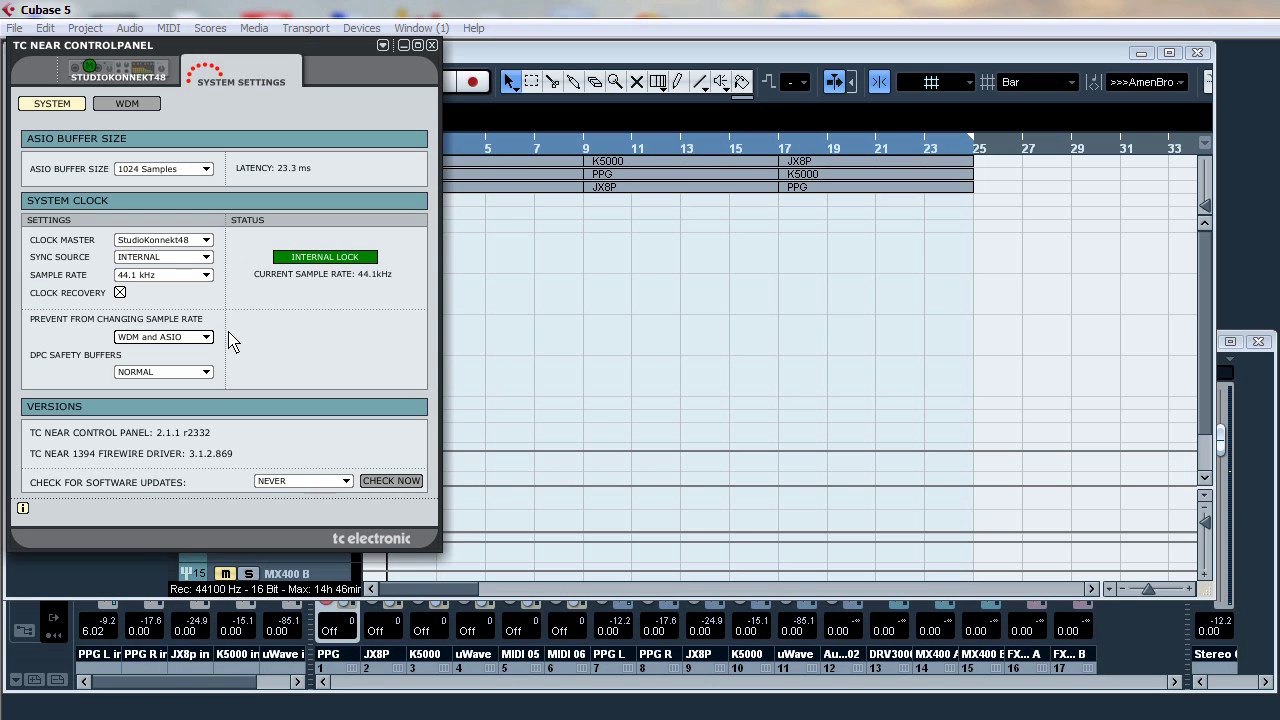
Step: In Cubase, record-enable the PPG L, PPG R, JX8P, K5000 and uWave tracks
click(507, 10)
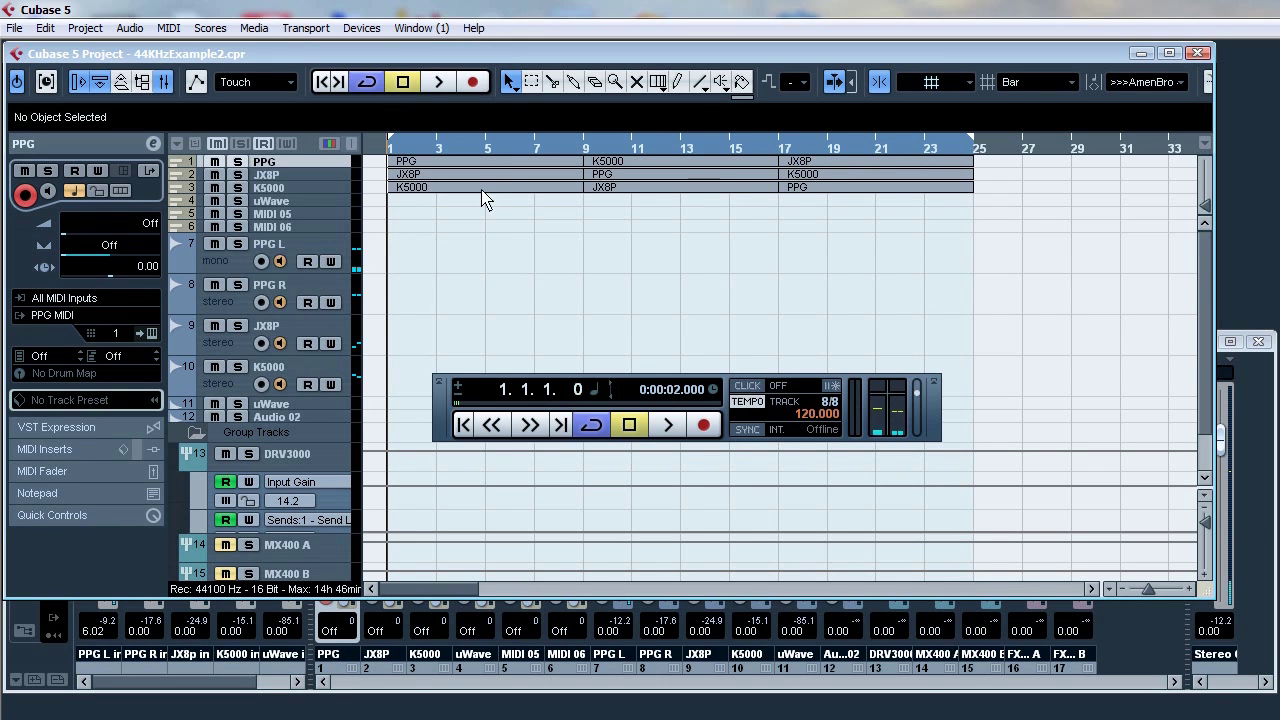
click(258, 409)
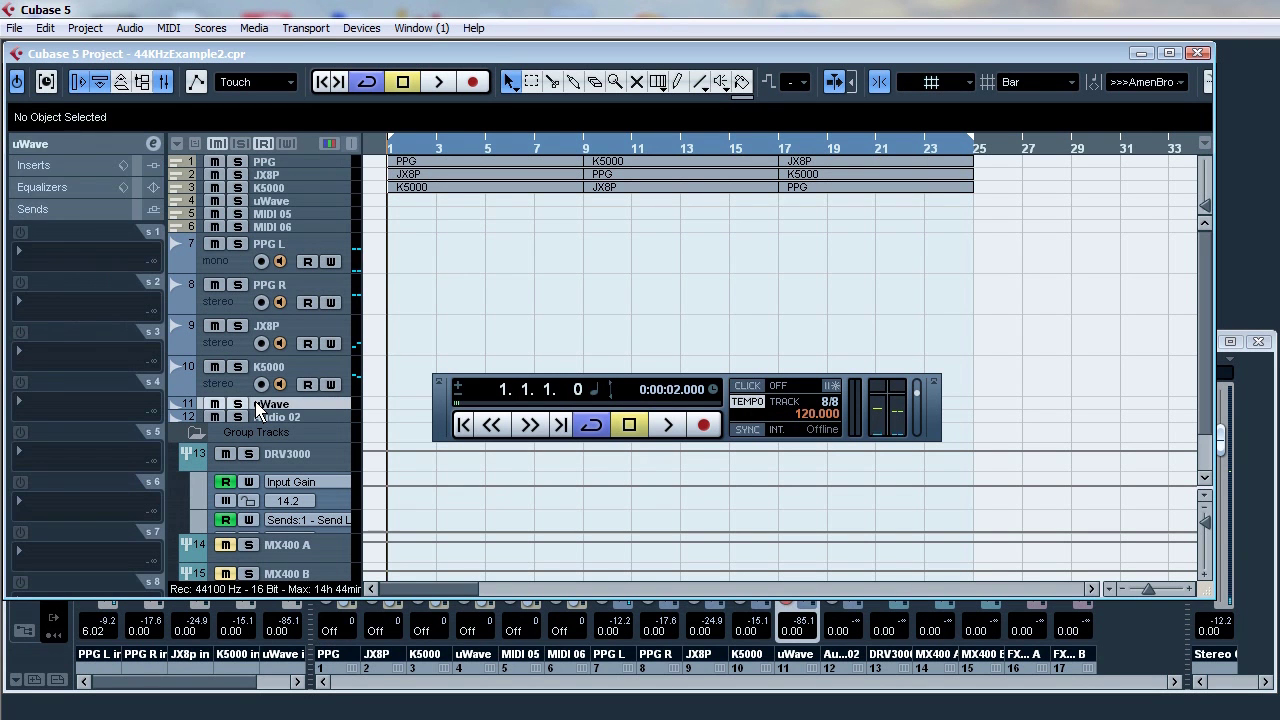
click(83, 147)
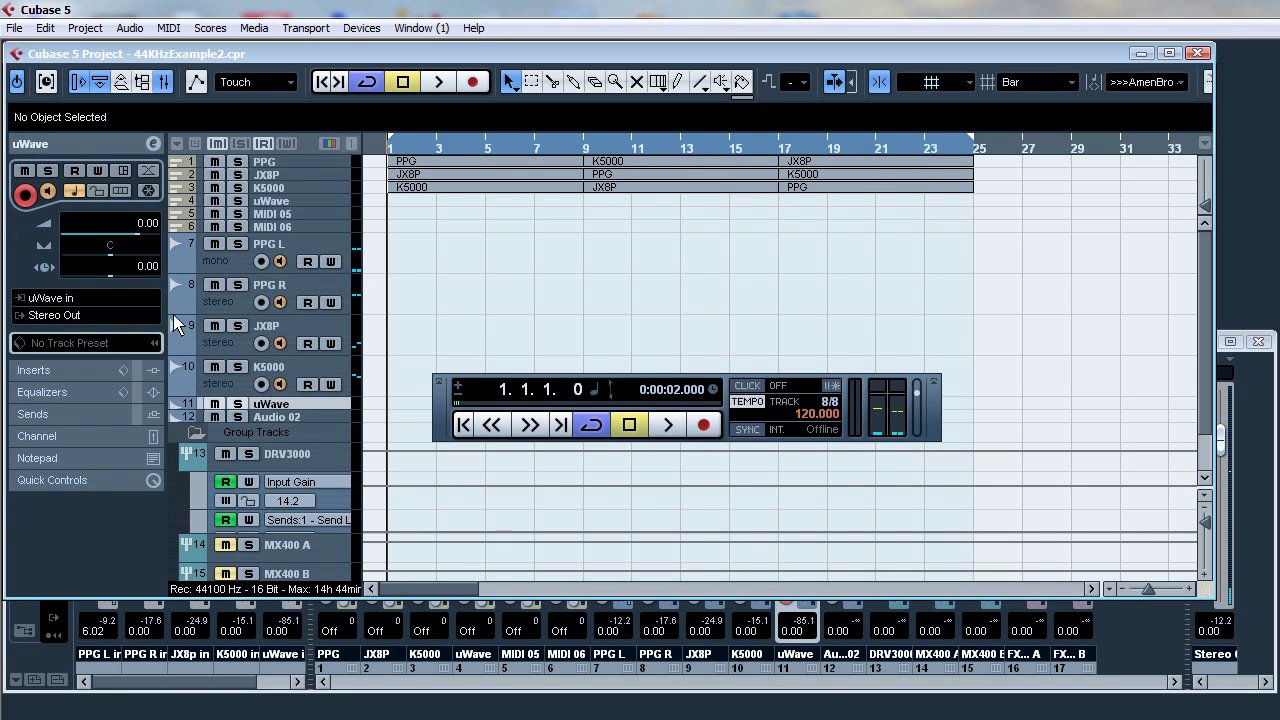
click(261, 262)
click(261, 302)
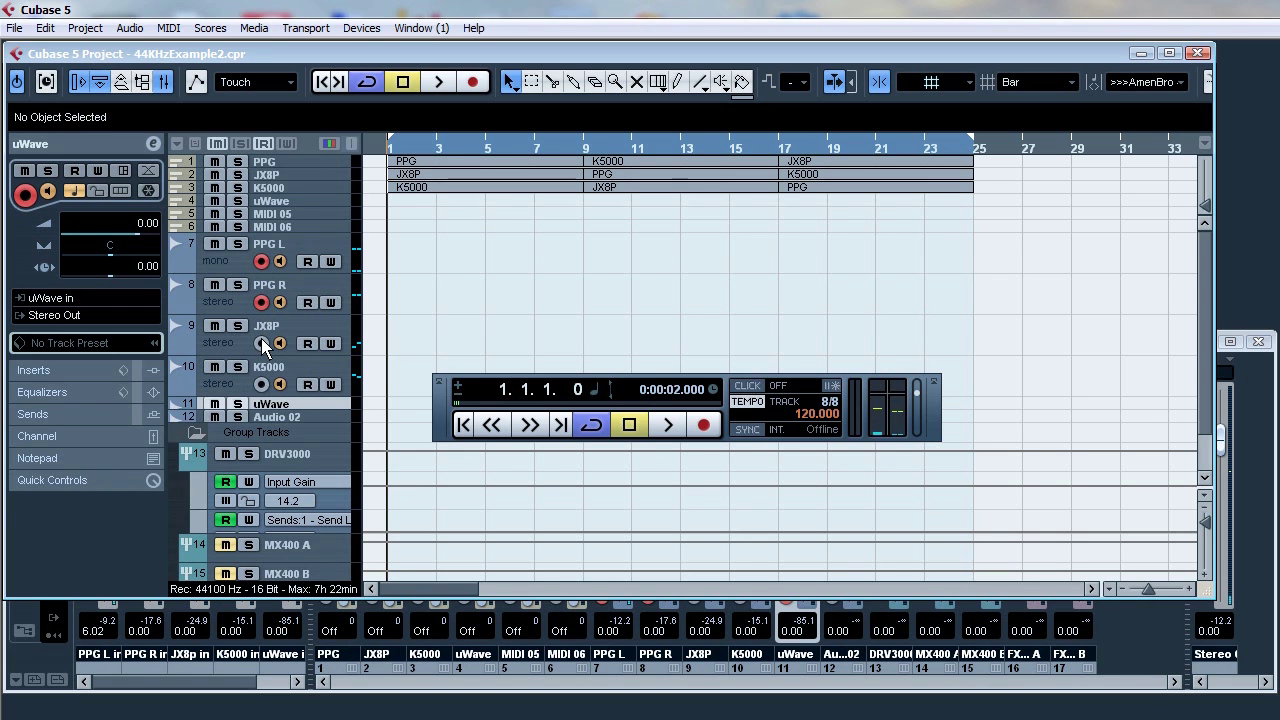
click(261, 343)
click(261, 384)
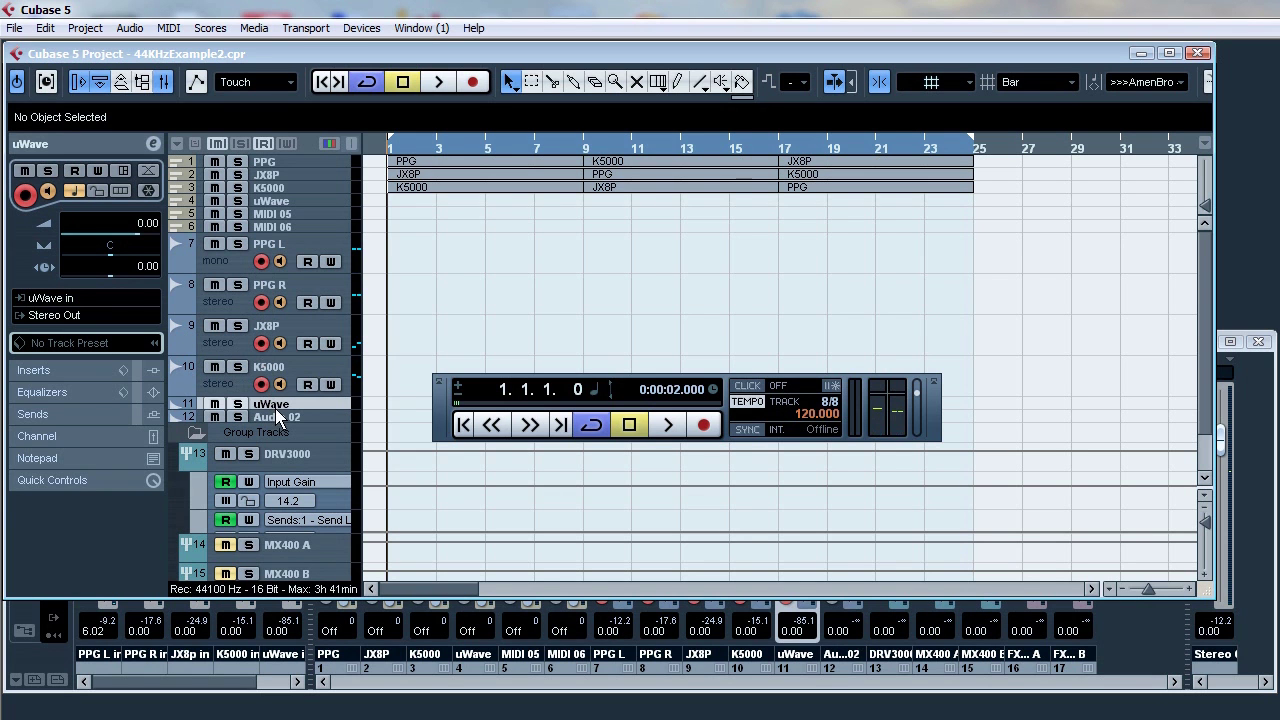
drag(284, 410, 285, 443)
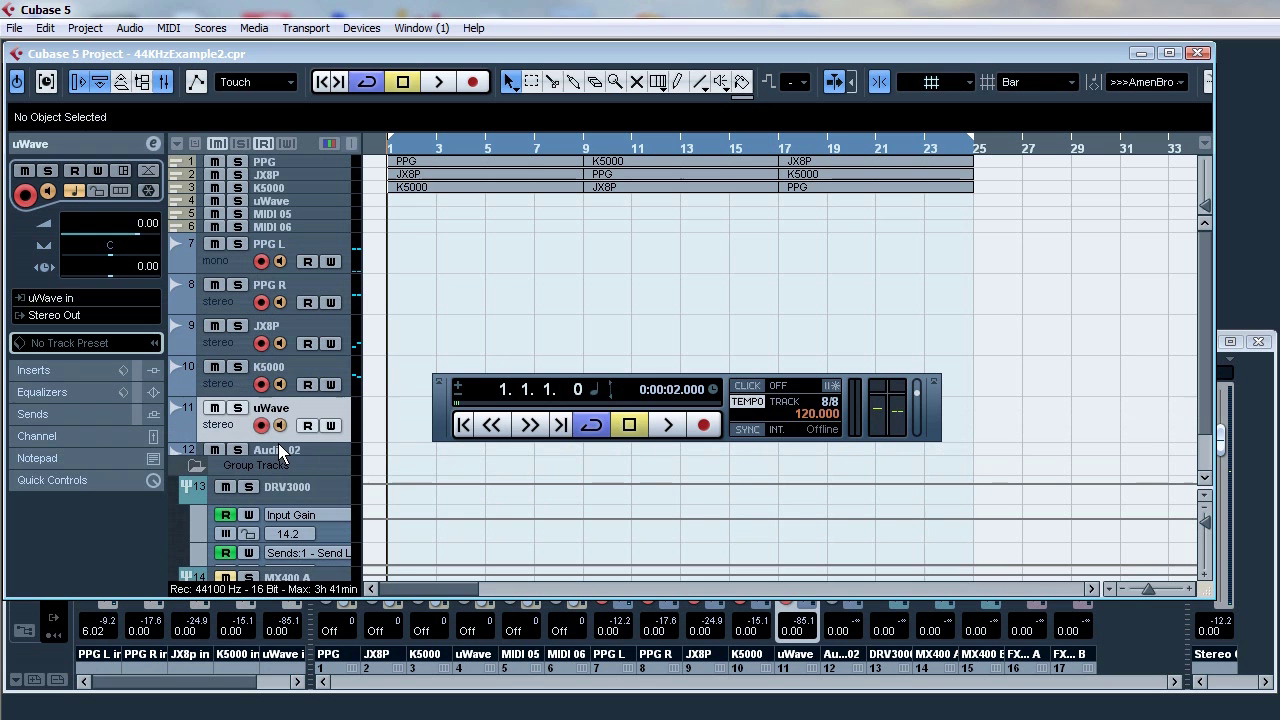
click(289, 463)
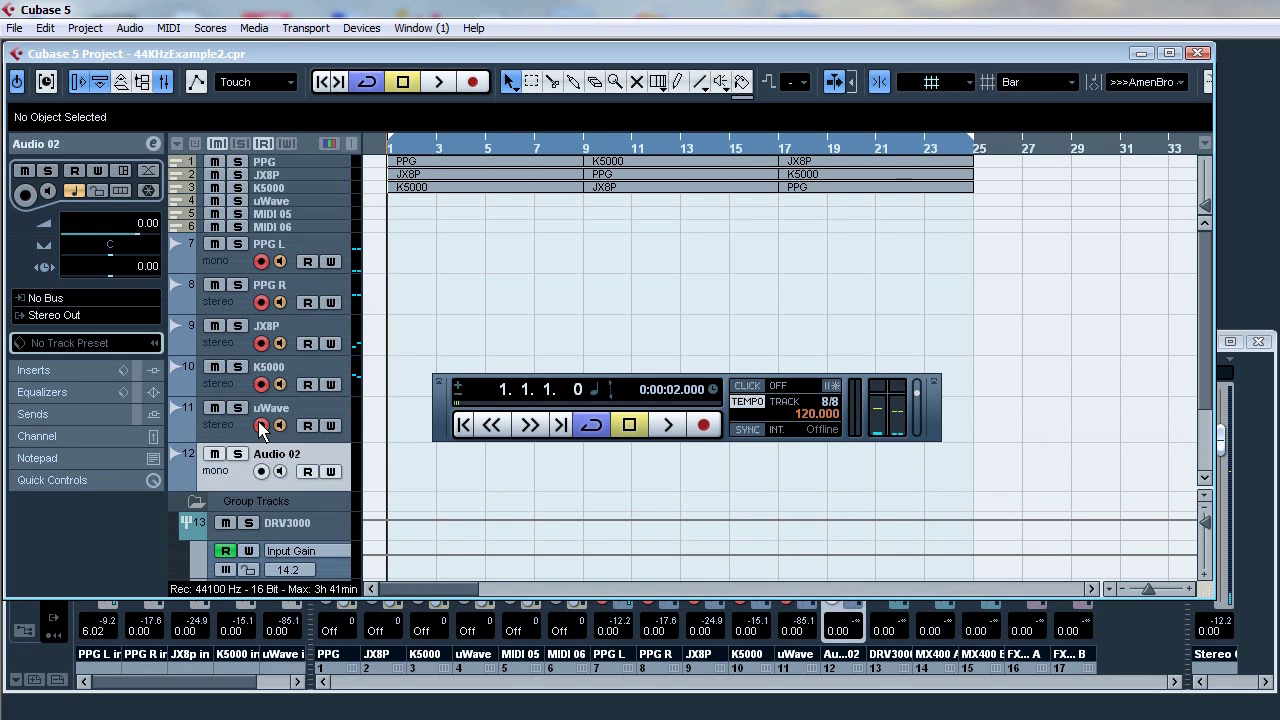
Step: Set the TC Near sample rate to 192 kHz and accept 192000 Hz without converting audio files
key(alt+Tab)
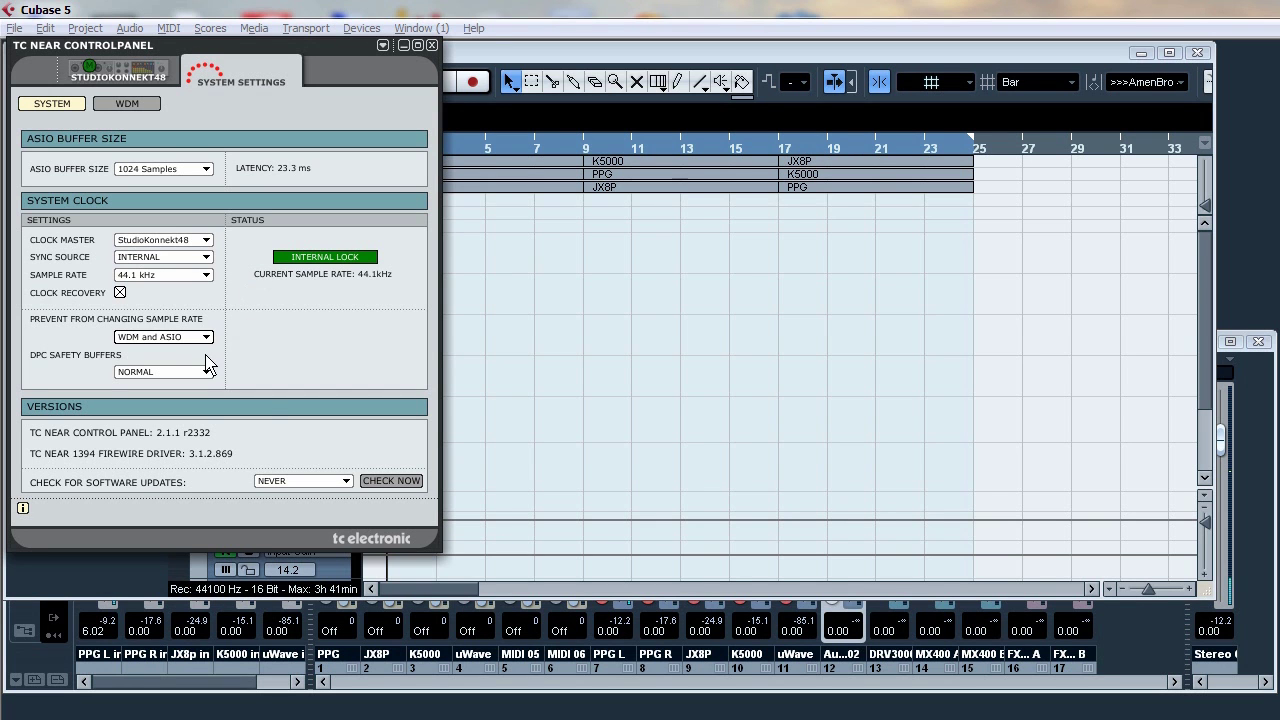
click(198, 285)
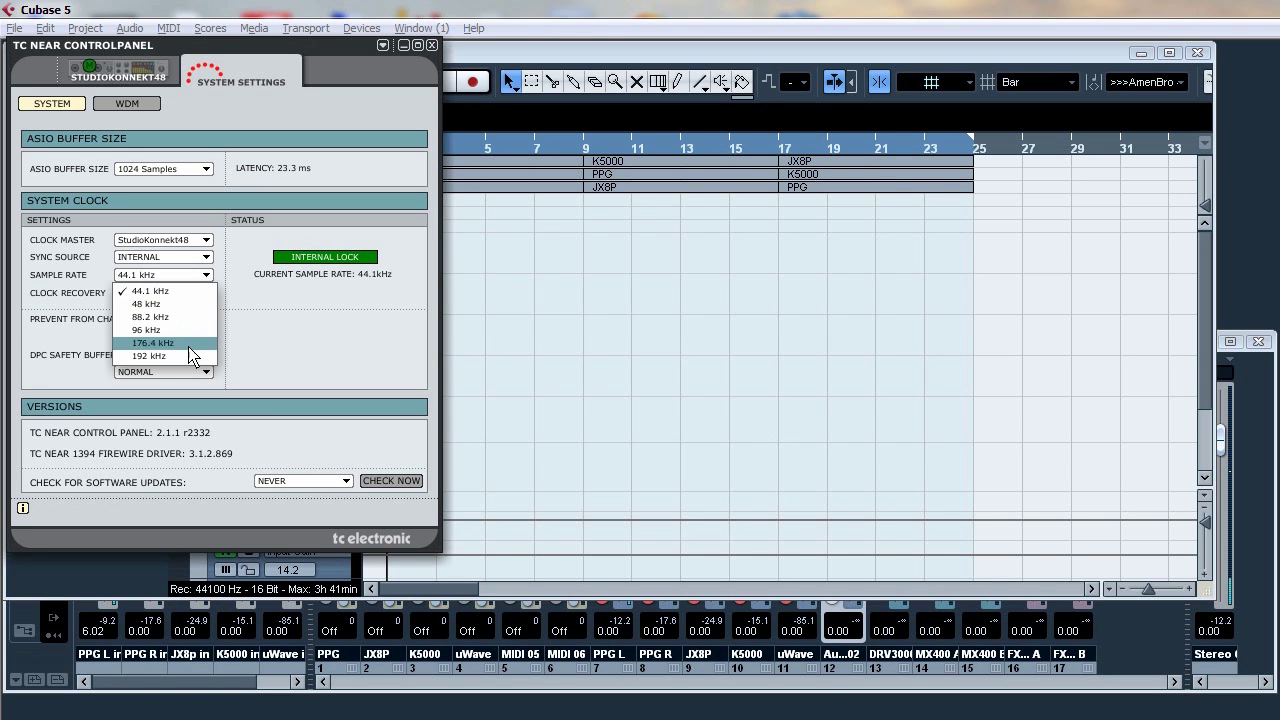
click(150, 356)
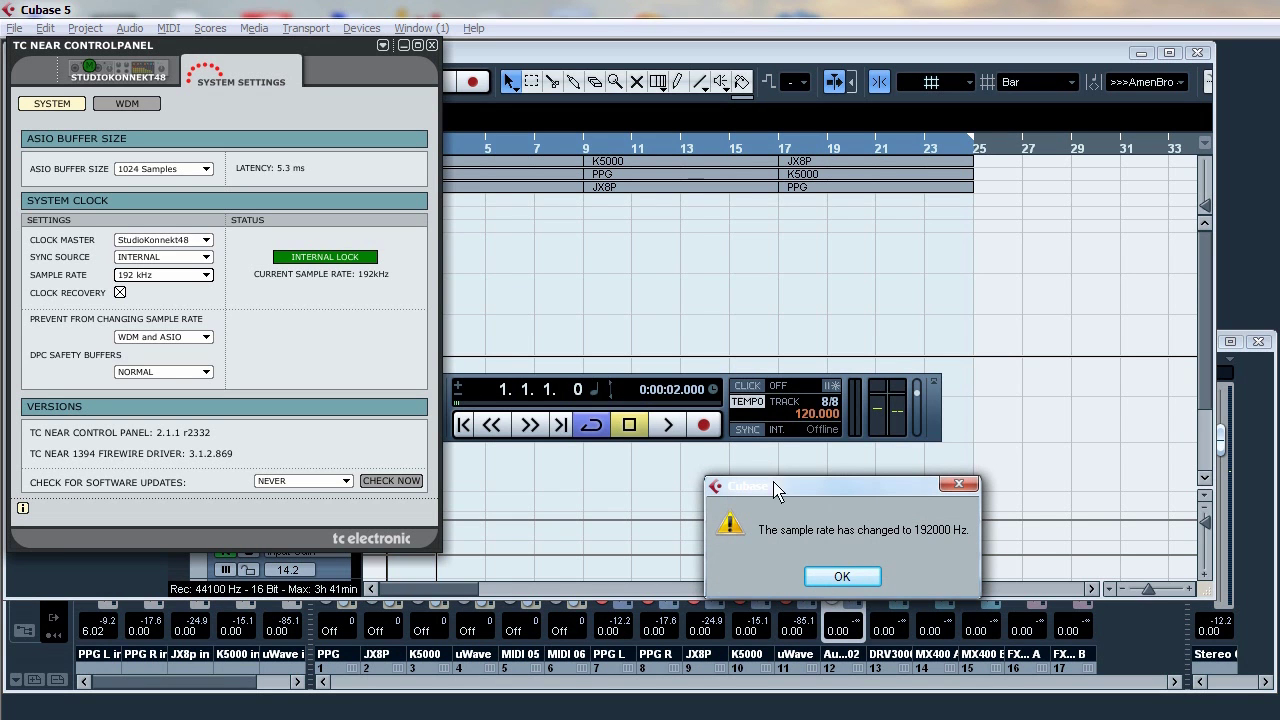
click(845, 572)
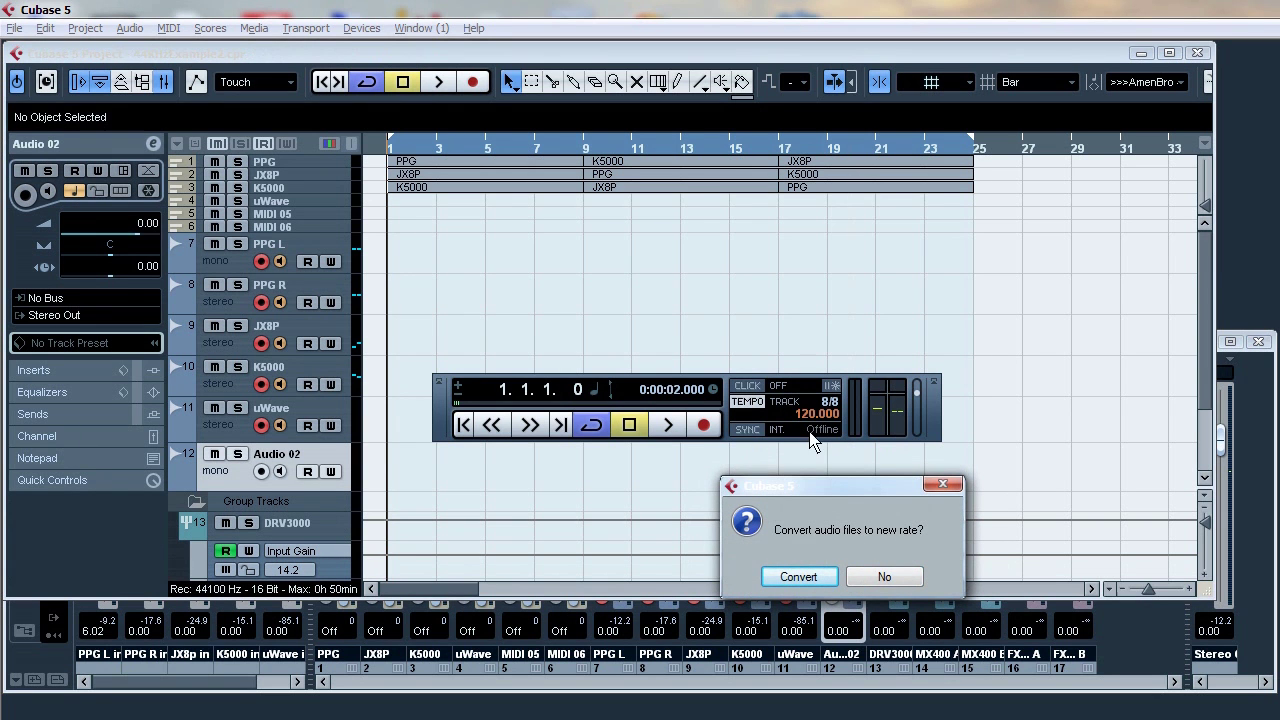
click(886, 577)
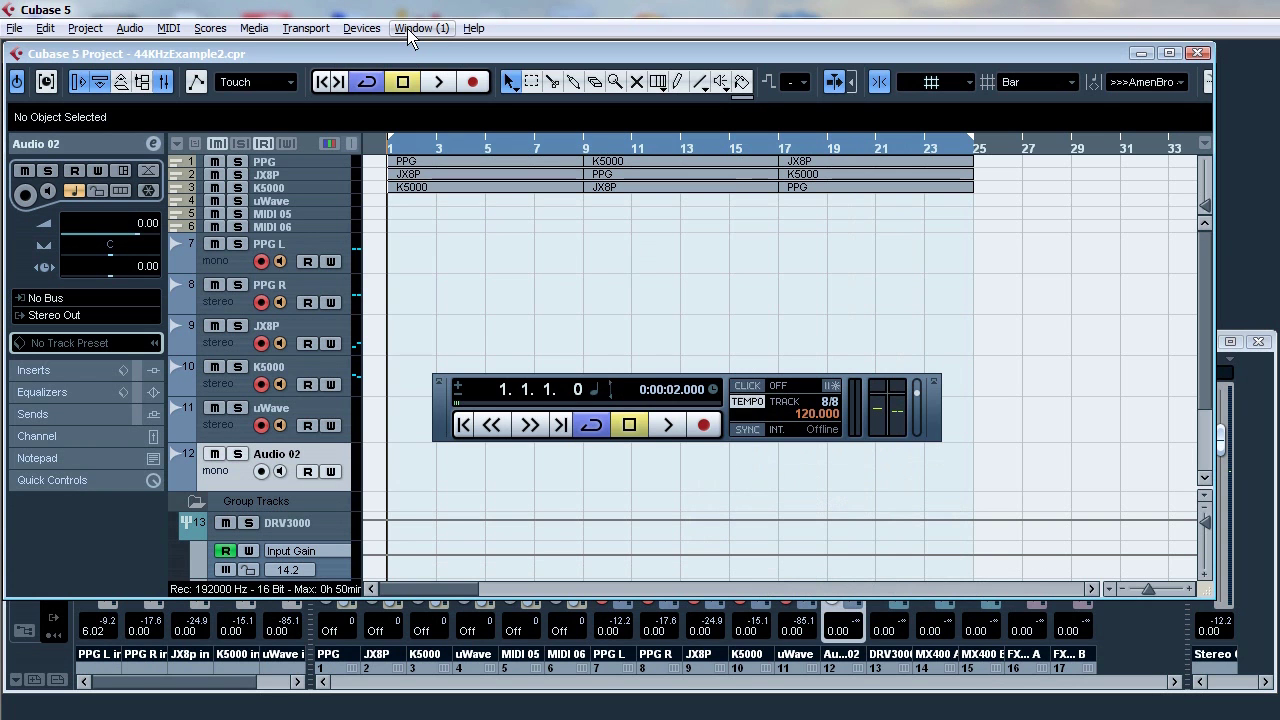
Step: Load the 192KHz presets for the input and output buses in VST Connections
key(F4)
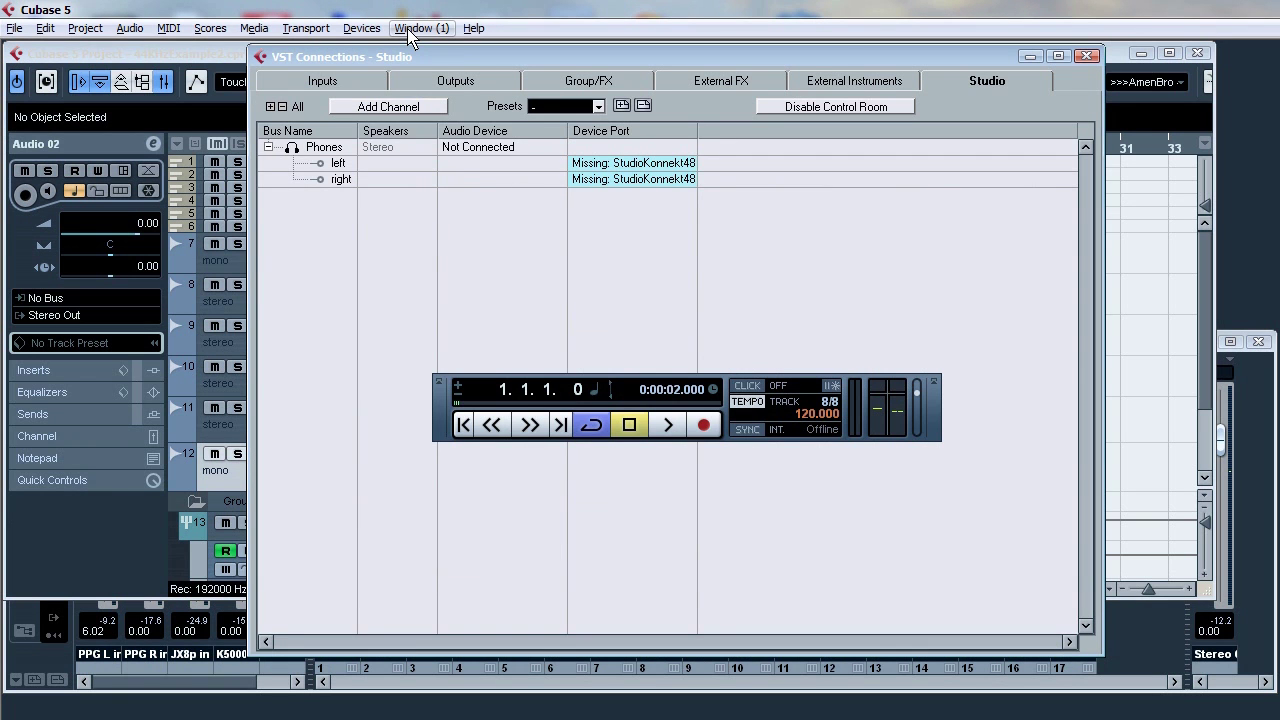
click(331, 82)
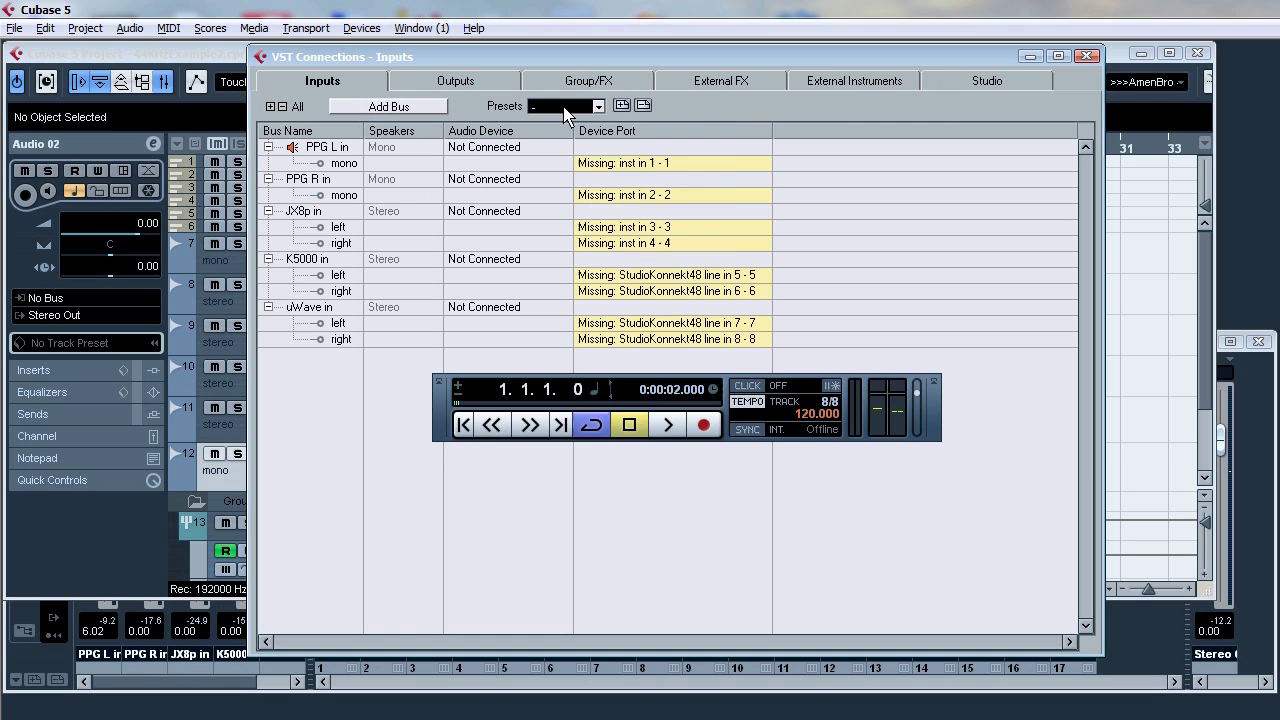
click(565, 108)
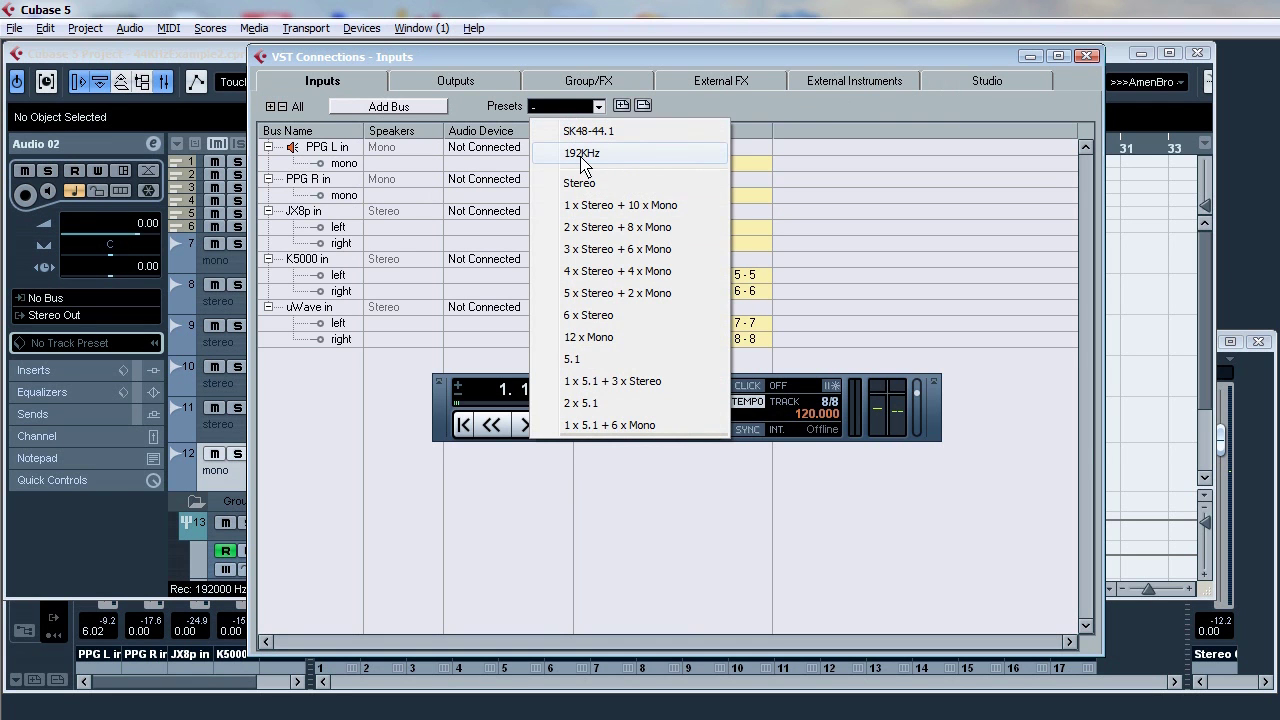
click(582, 155)
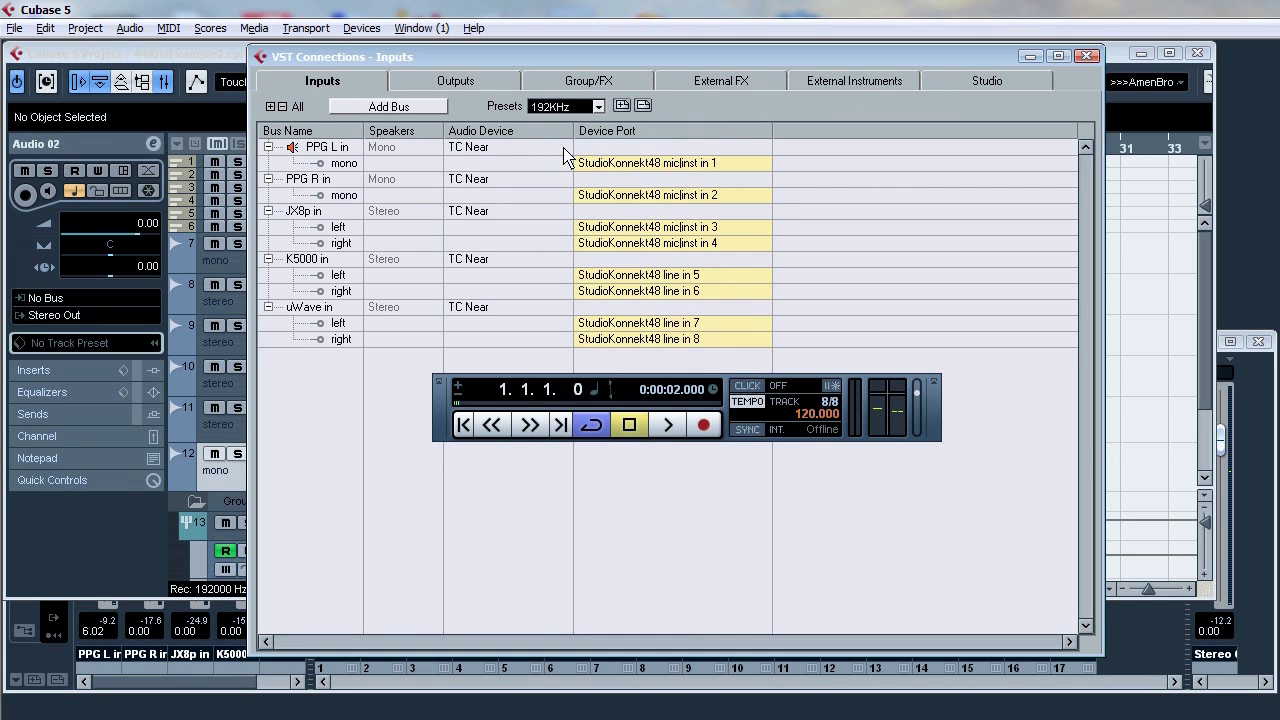
click(466, 84)
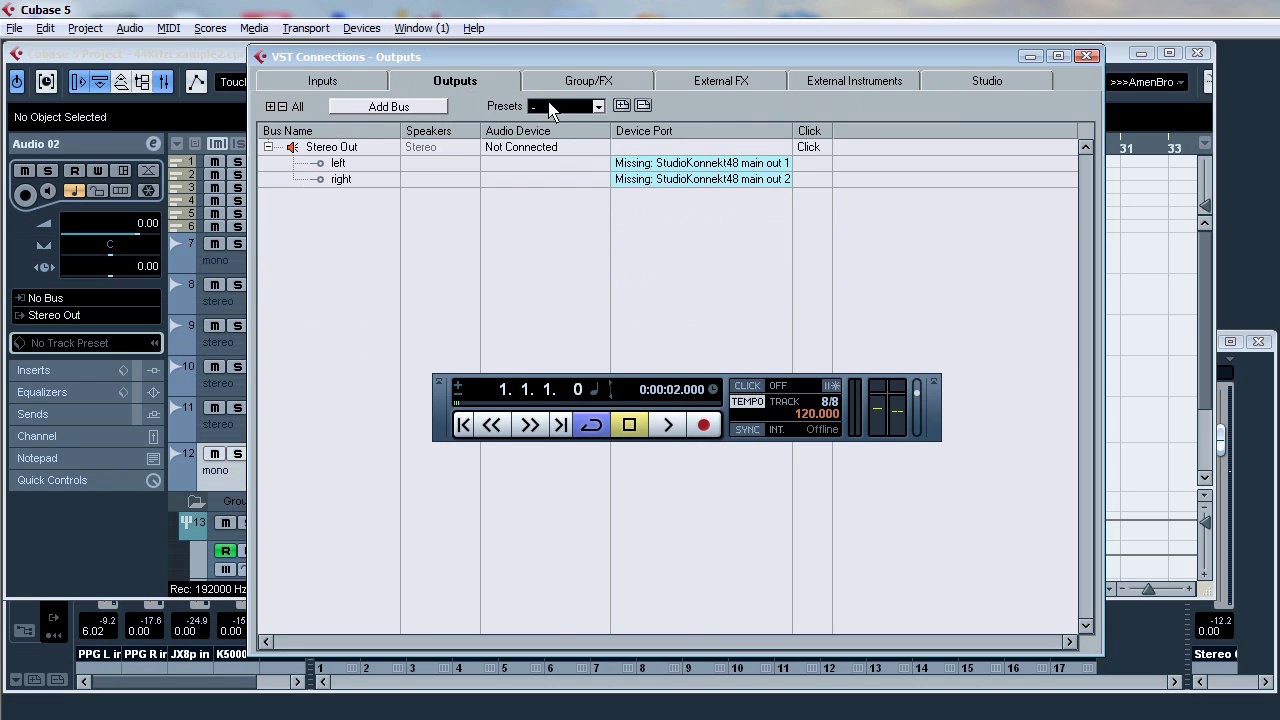
click(550, 110)
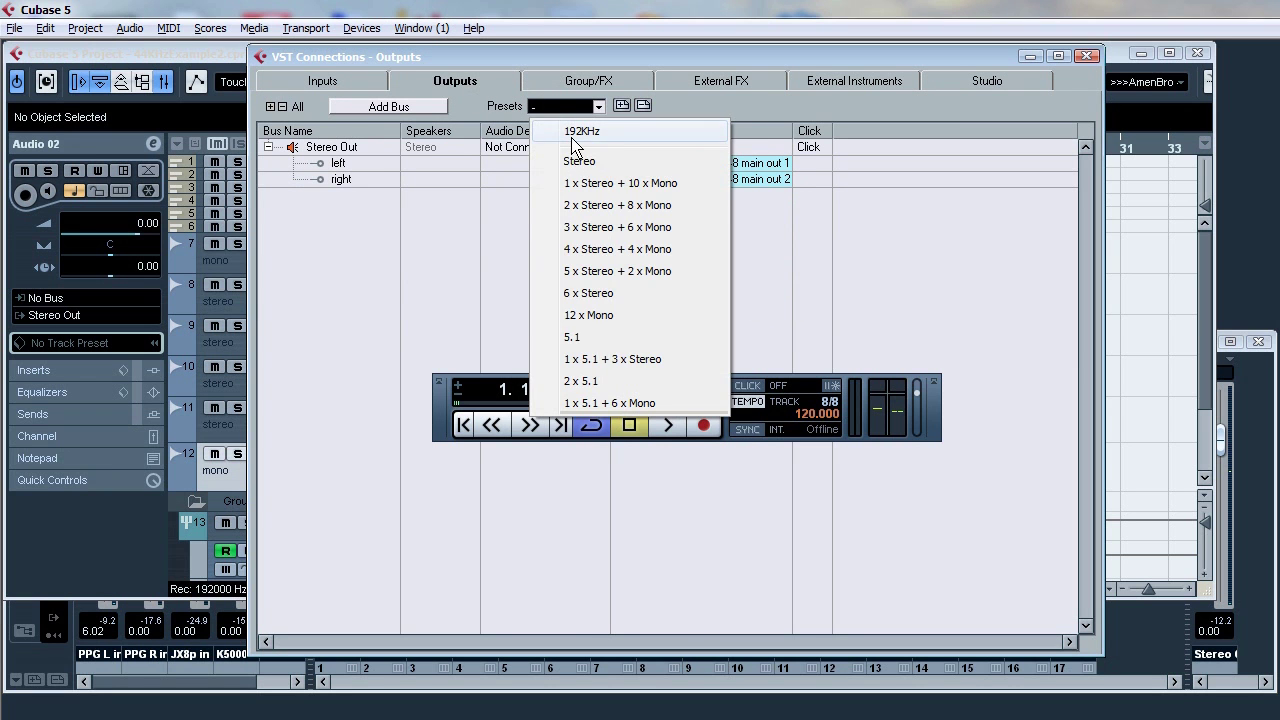
click(580, 132)
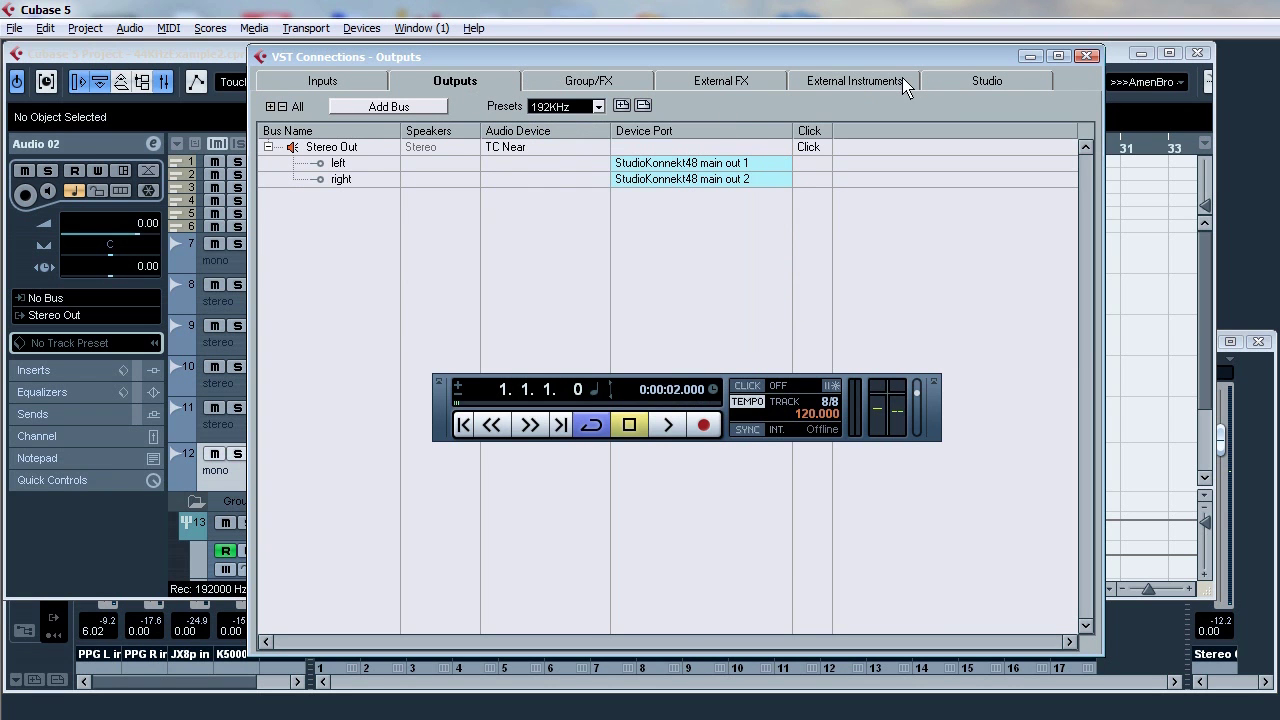
Step: Apply the 192KHz preset to the control room connections
click(975, 84)
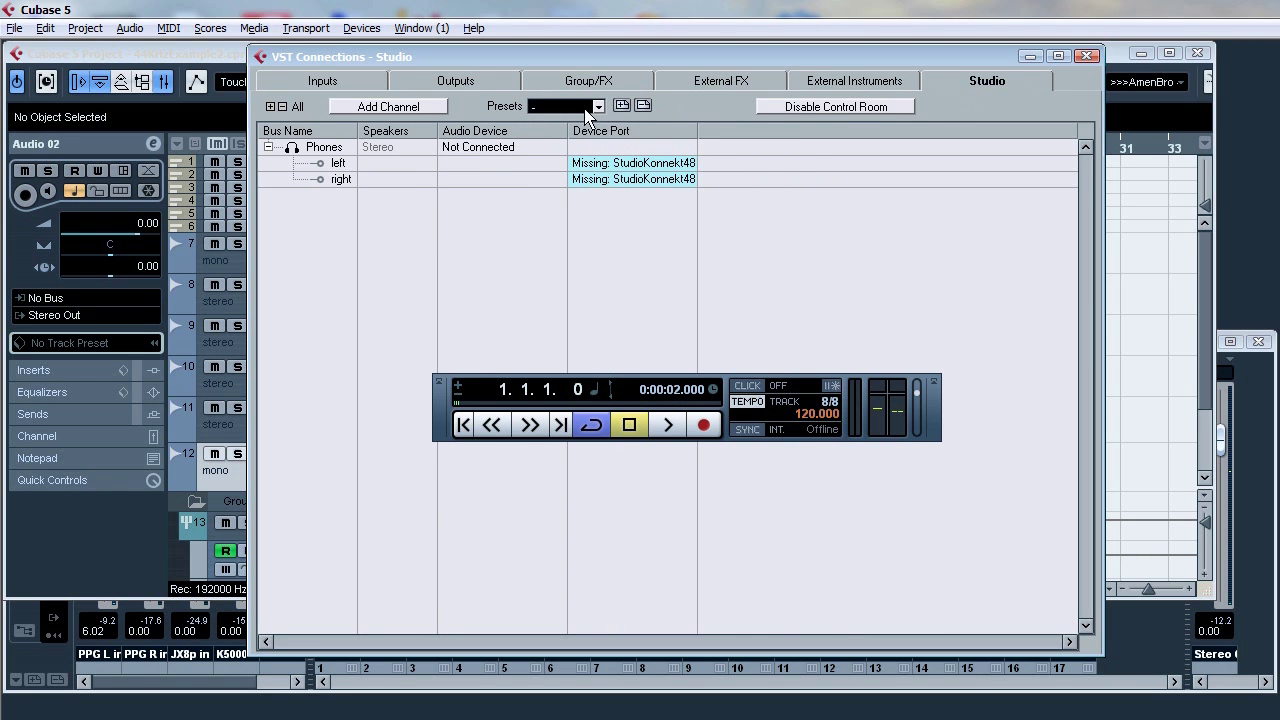
click(590, 107)
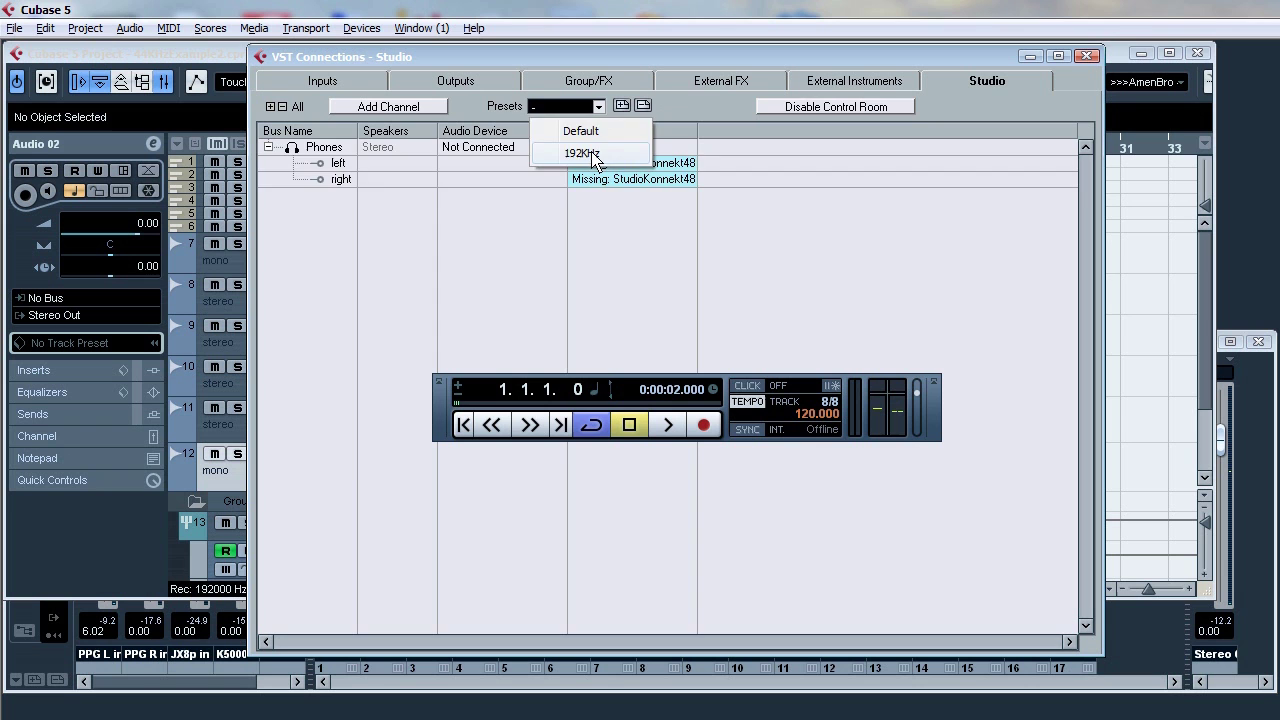
click(590, 152)
click(712, 84)
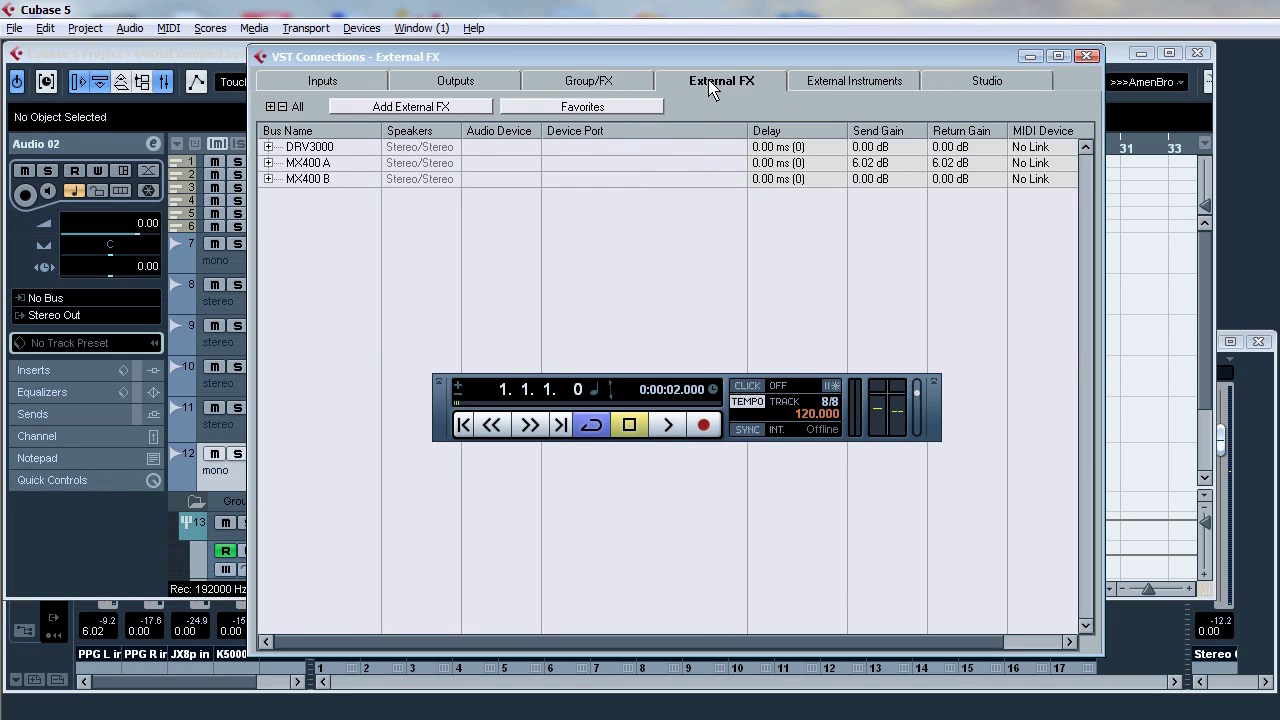
Step: Route DRV3000's Return Bus 1 from line in 11 (left) and line in 12 (right)
click(268, 147)
click(293, 179)
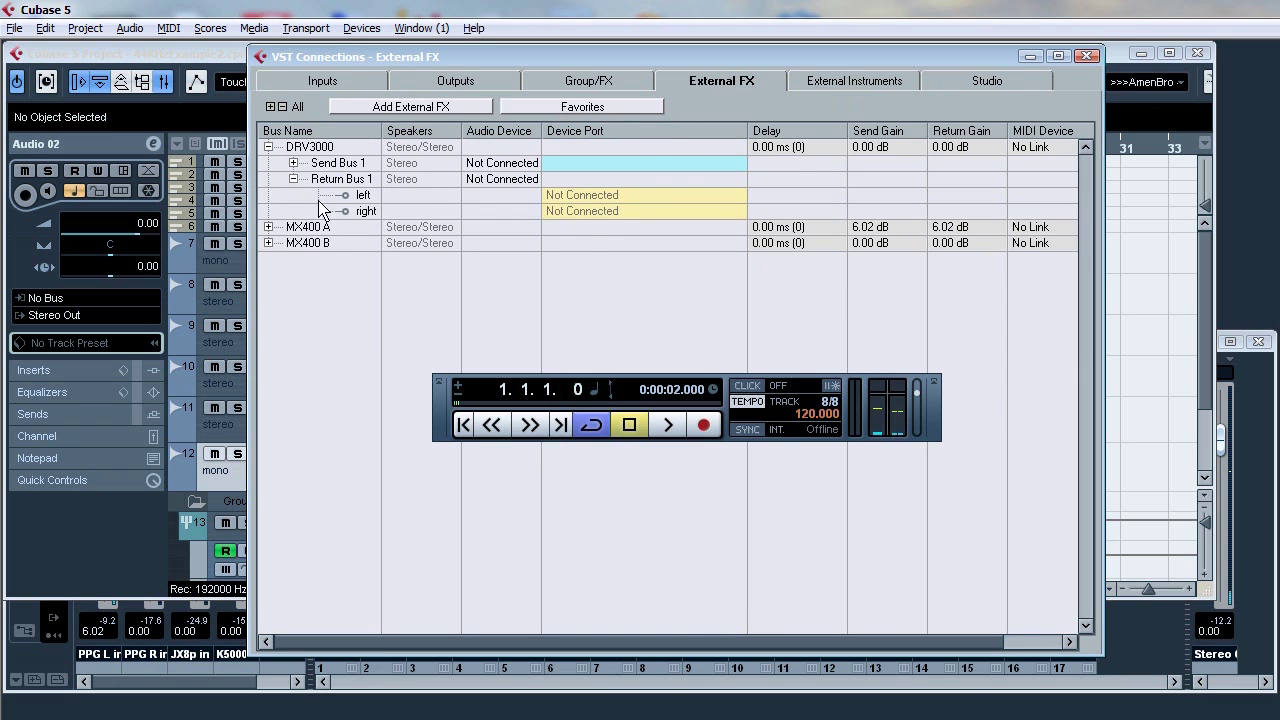
click(580, 213)
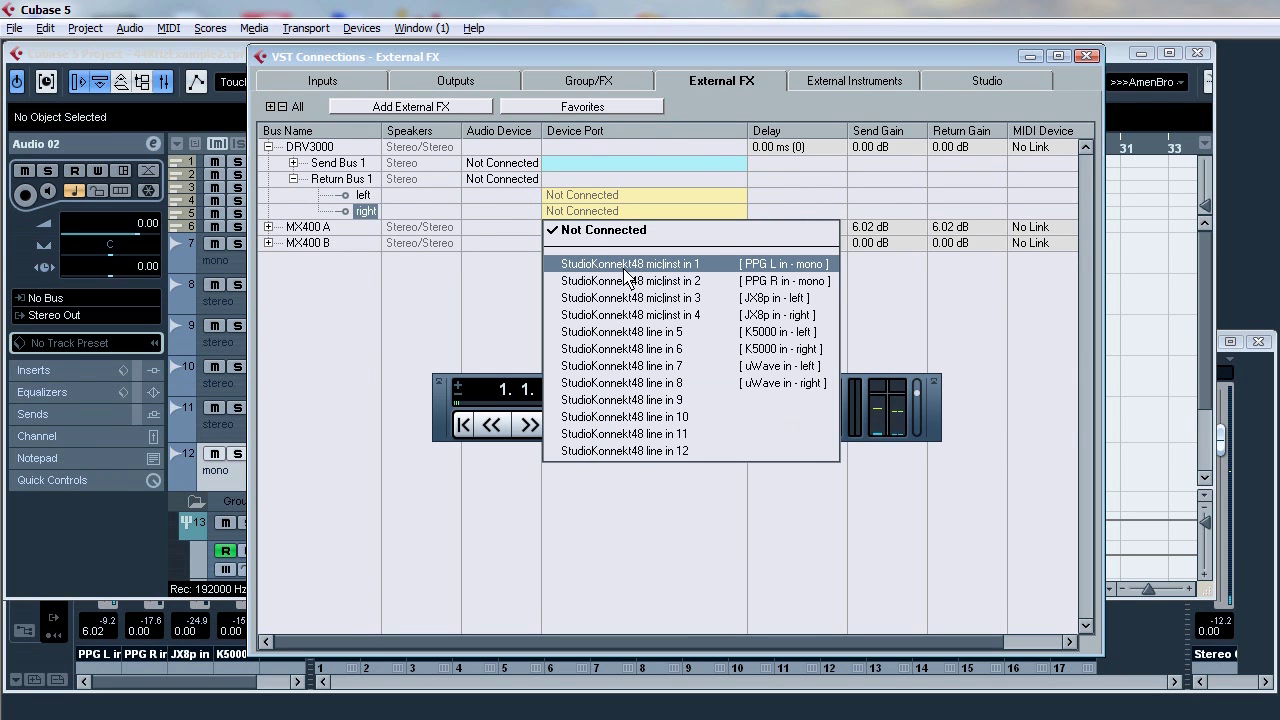
click(648, 451)
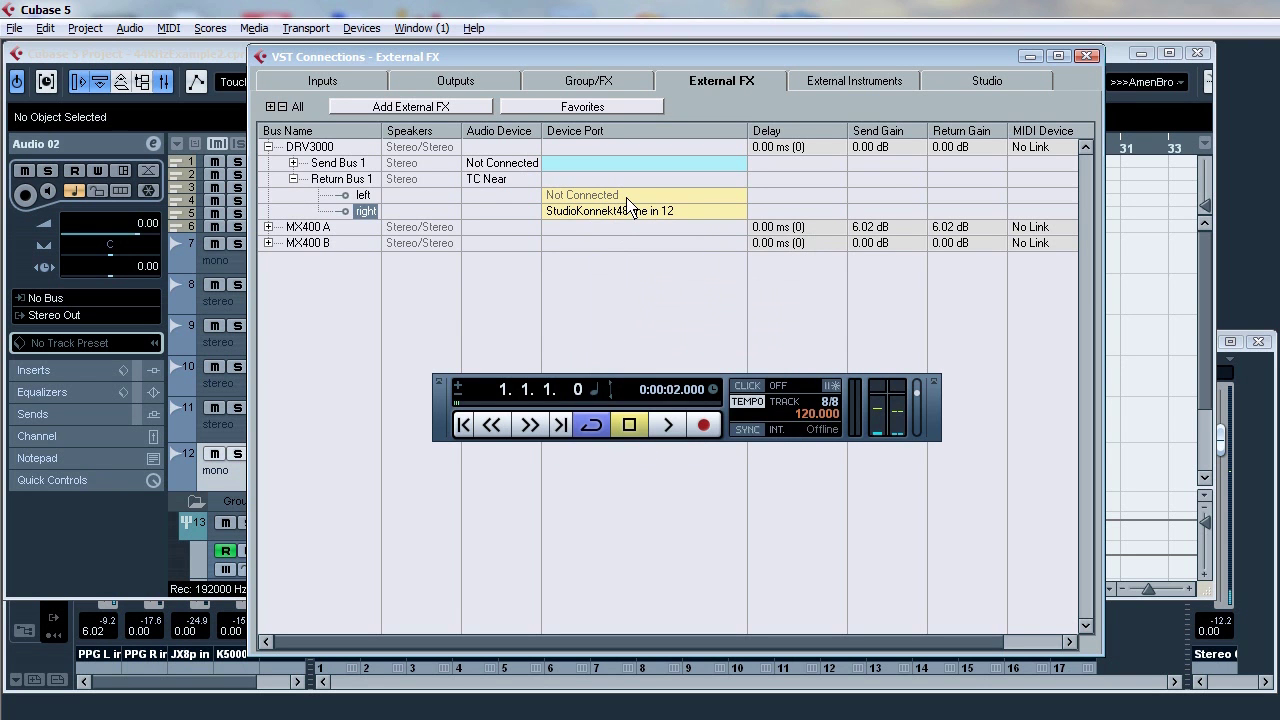
click(627, 196)
click(680, 418)
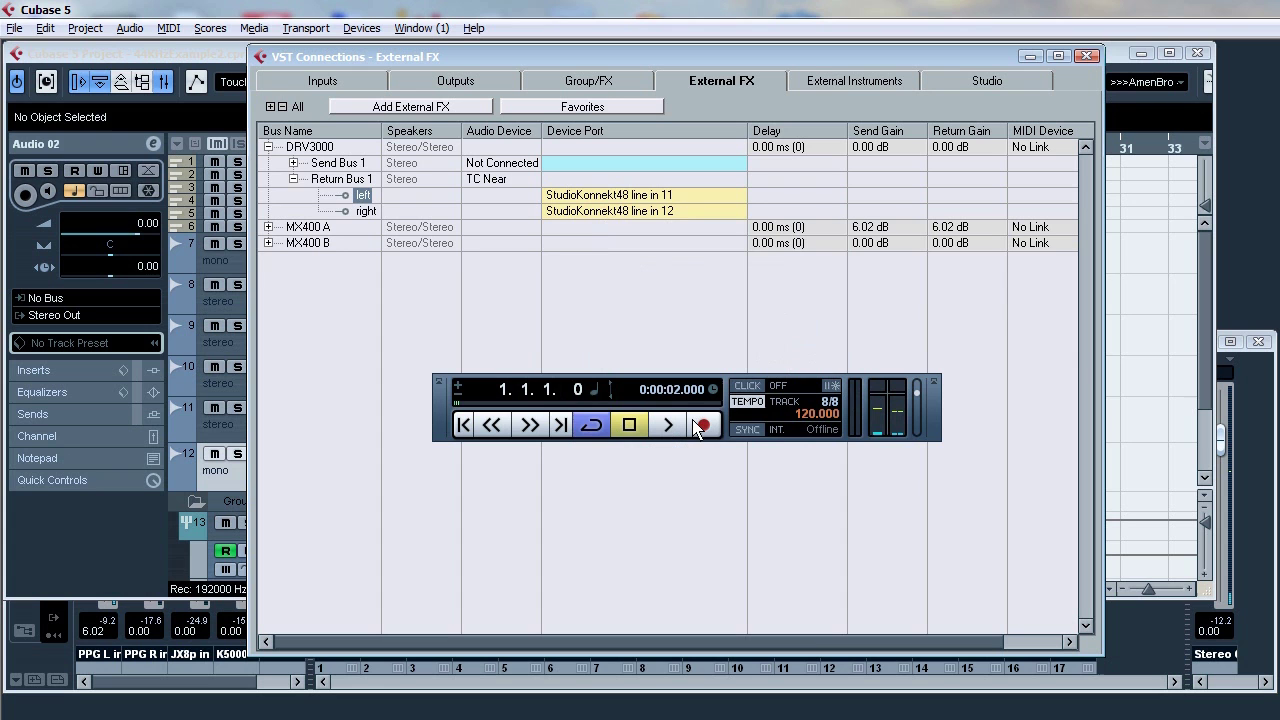
Step: Route DRV3000's Send Bus 1 to line out 5 (left) and line out 6 (right)
click(293, 163)
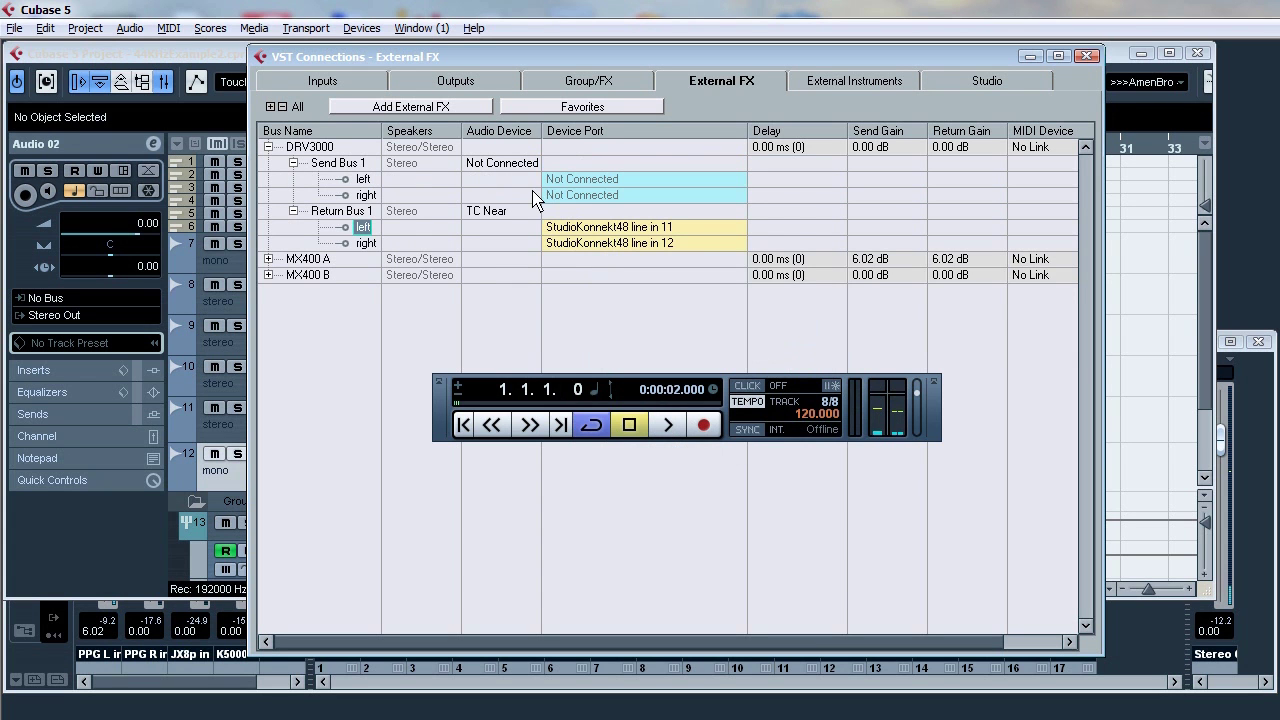
click(579, 197)
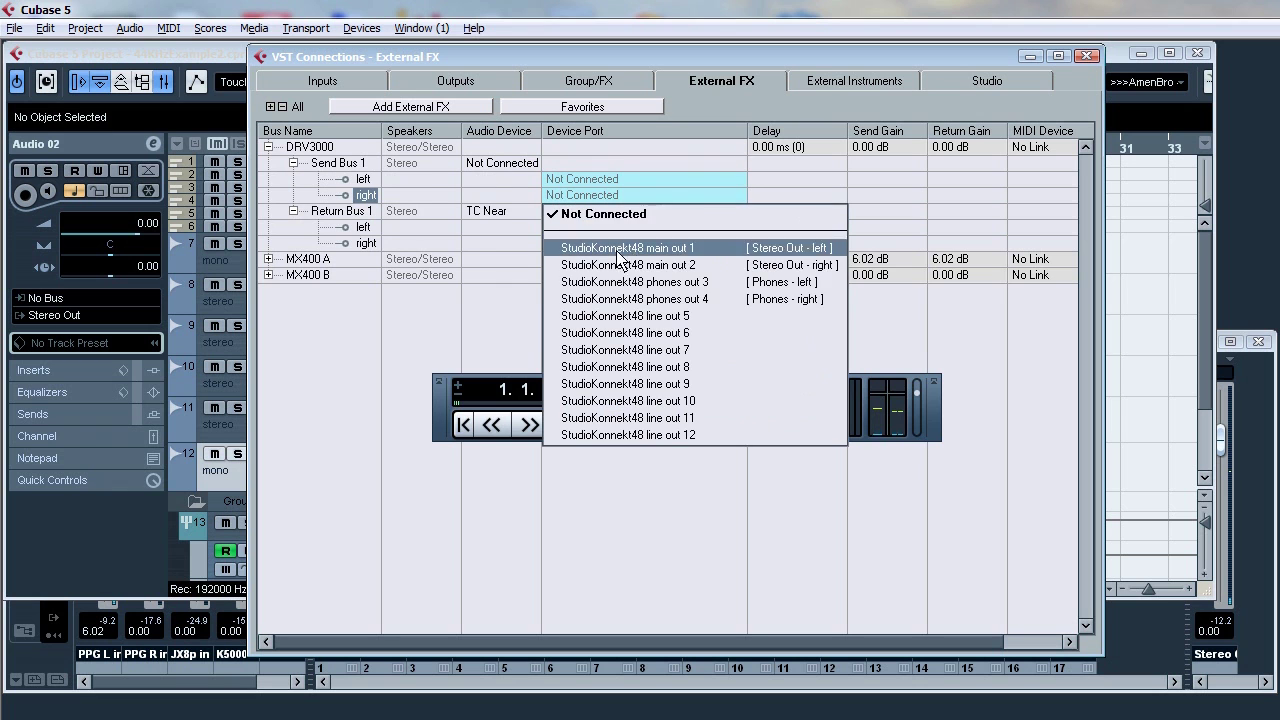
click(641, 299)
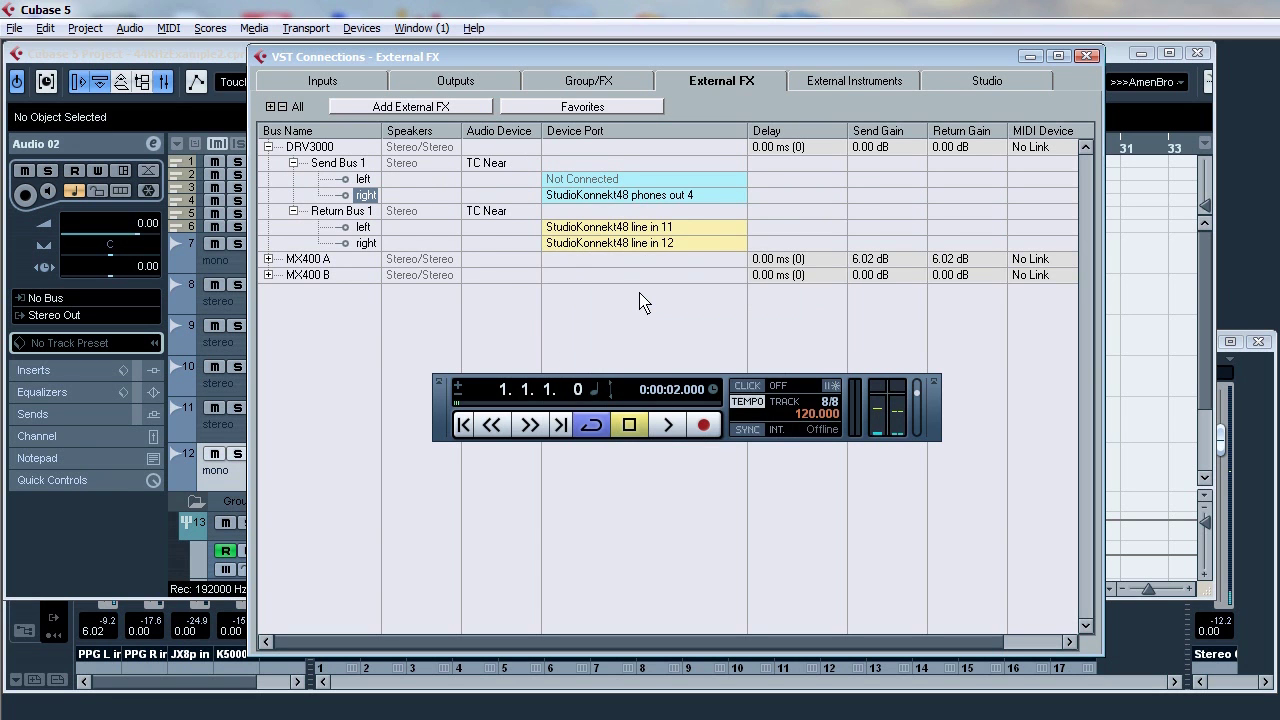
click(626, 197)
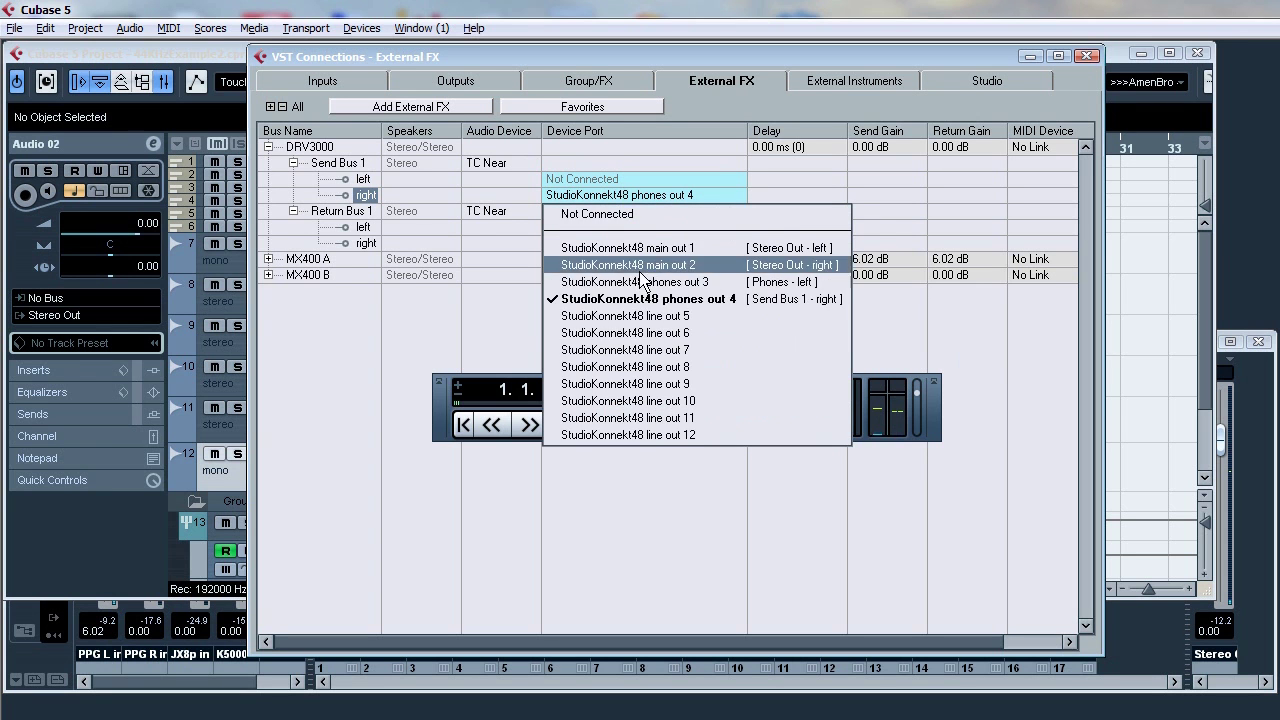
click(657, 333)
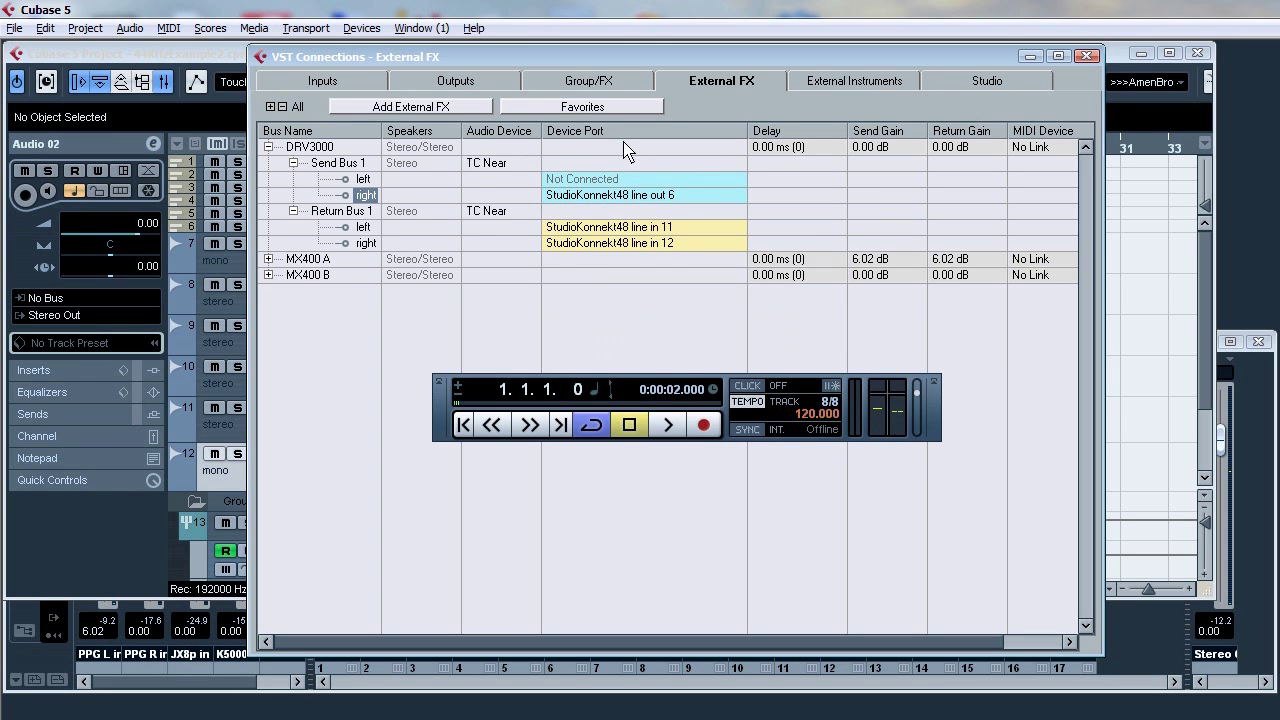
click(629, 180)
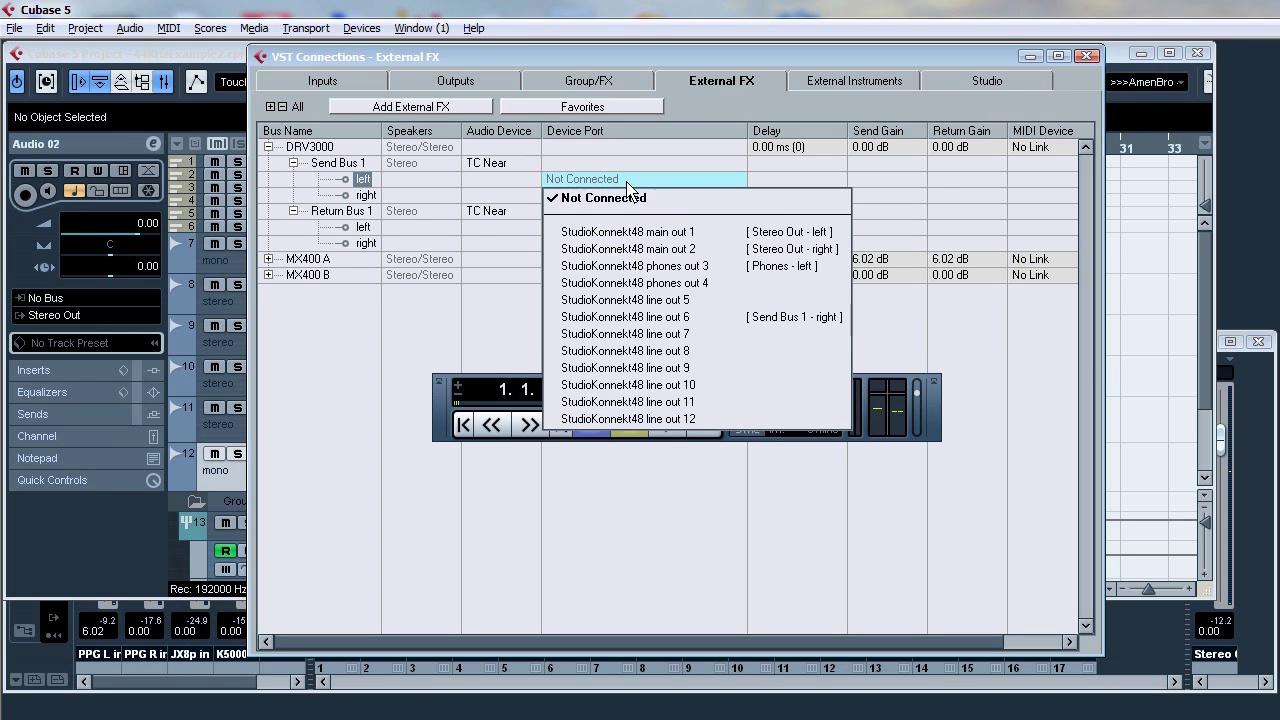
click(657, 302)
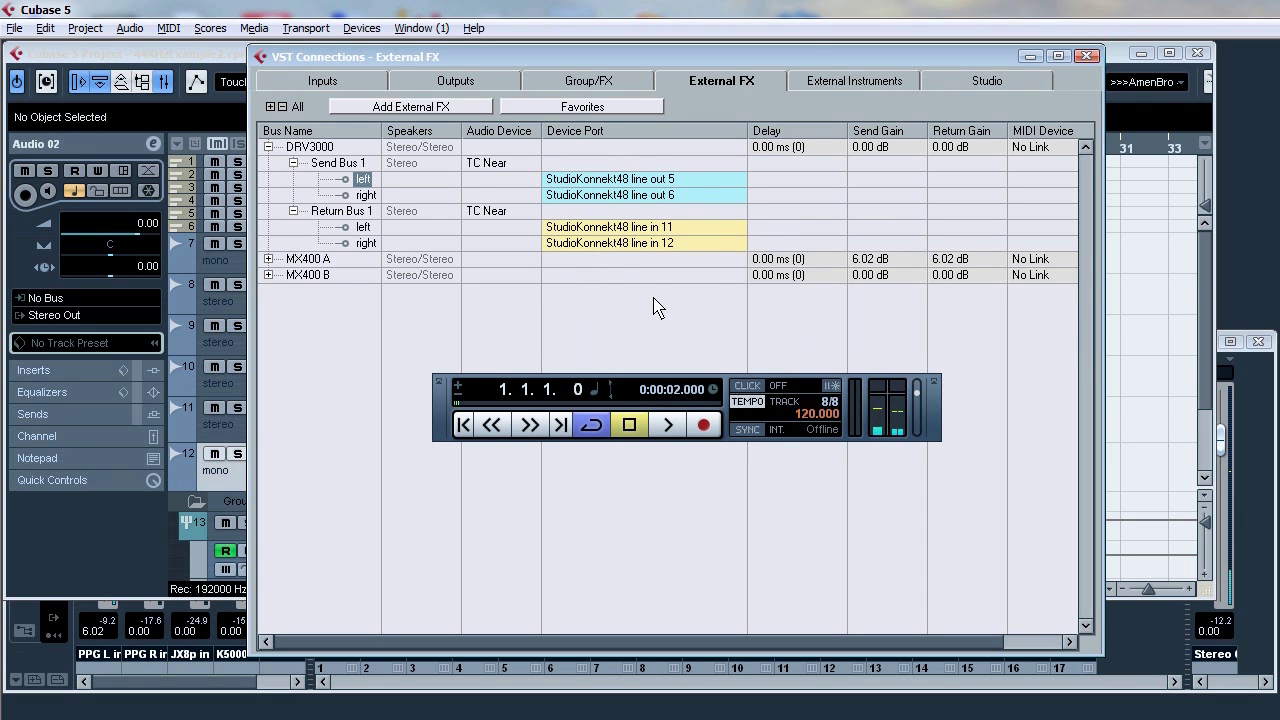
click(1000, 81)
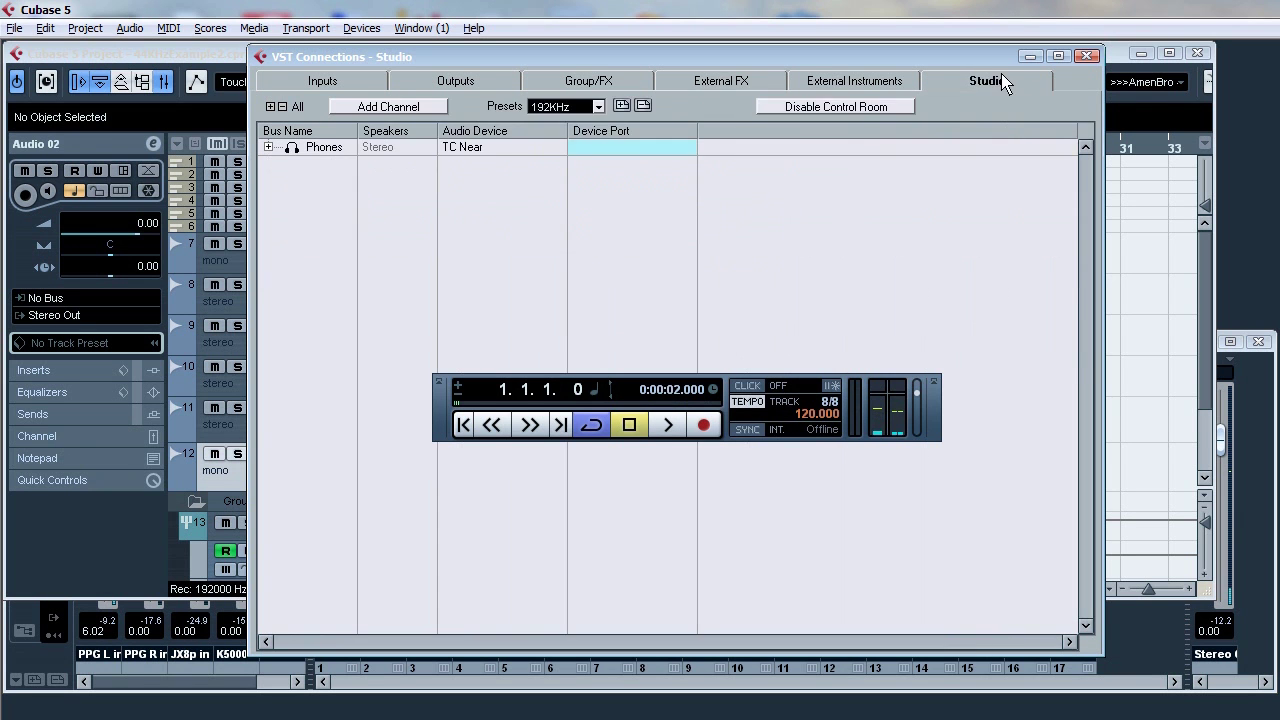
Step: Check the Phones bus outputs, then close and reopen VST Connections with F4
click(268, 148)
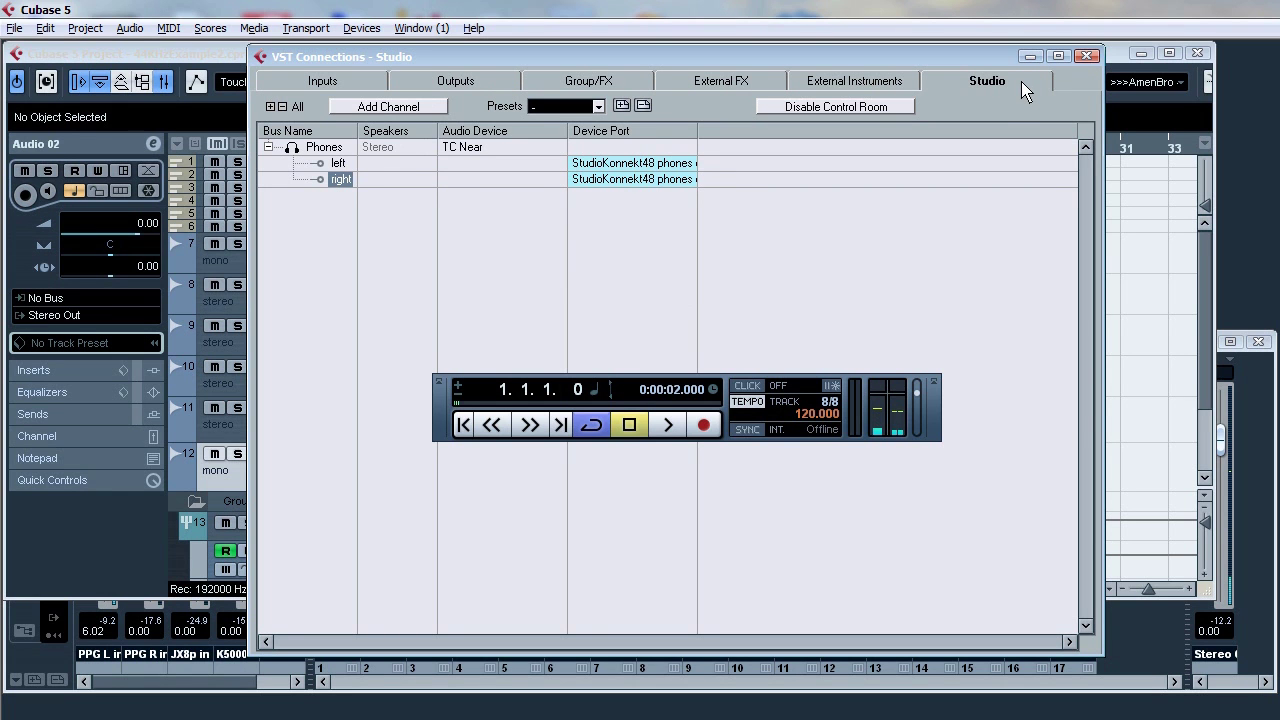
click(1088, 58)
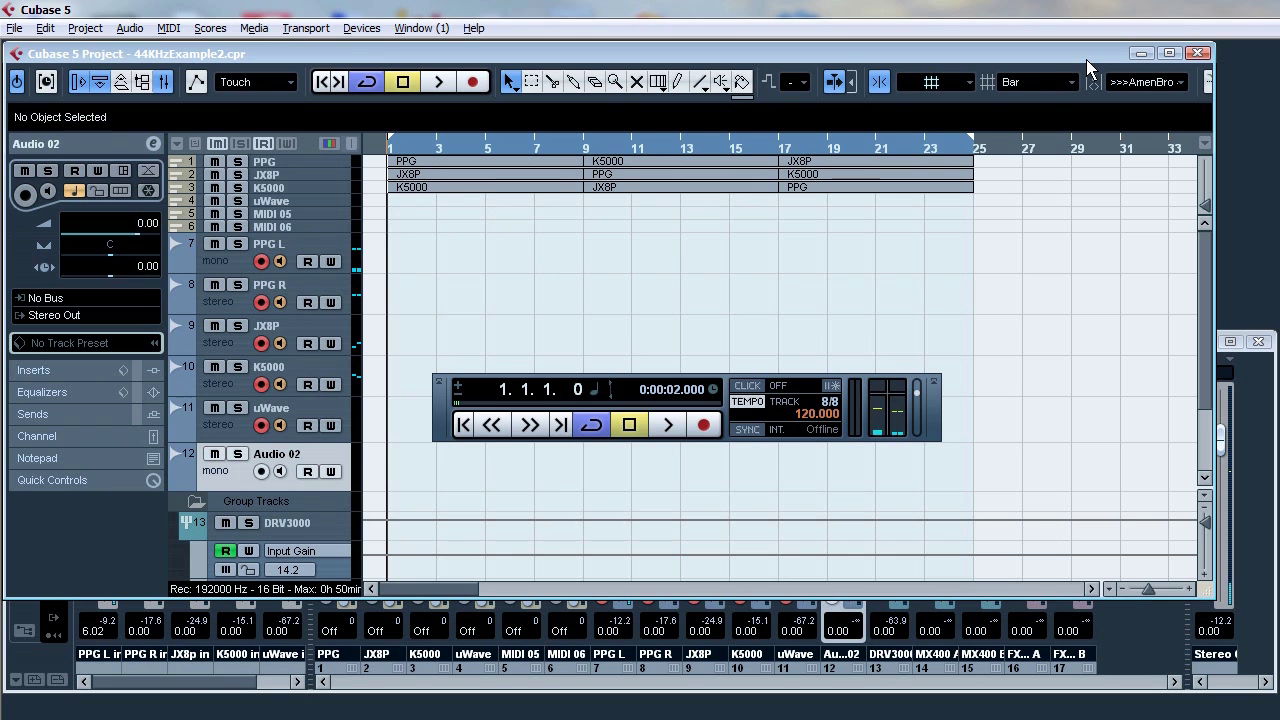
key(F4)
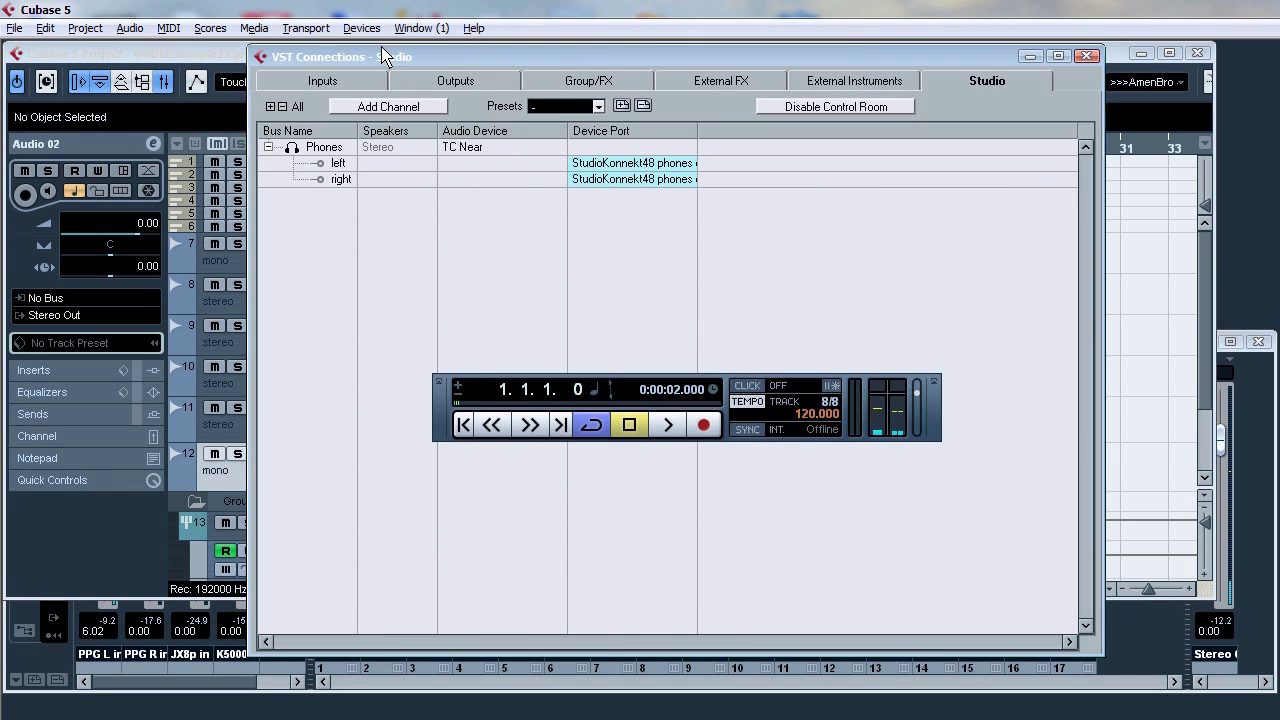
Step: Add a new stereo input bus and name it SY77
click(344, 88)
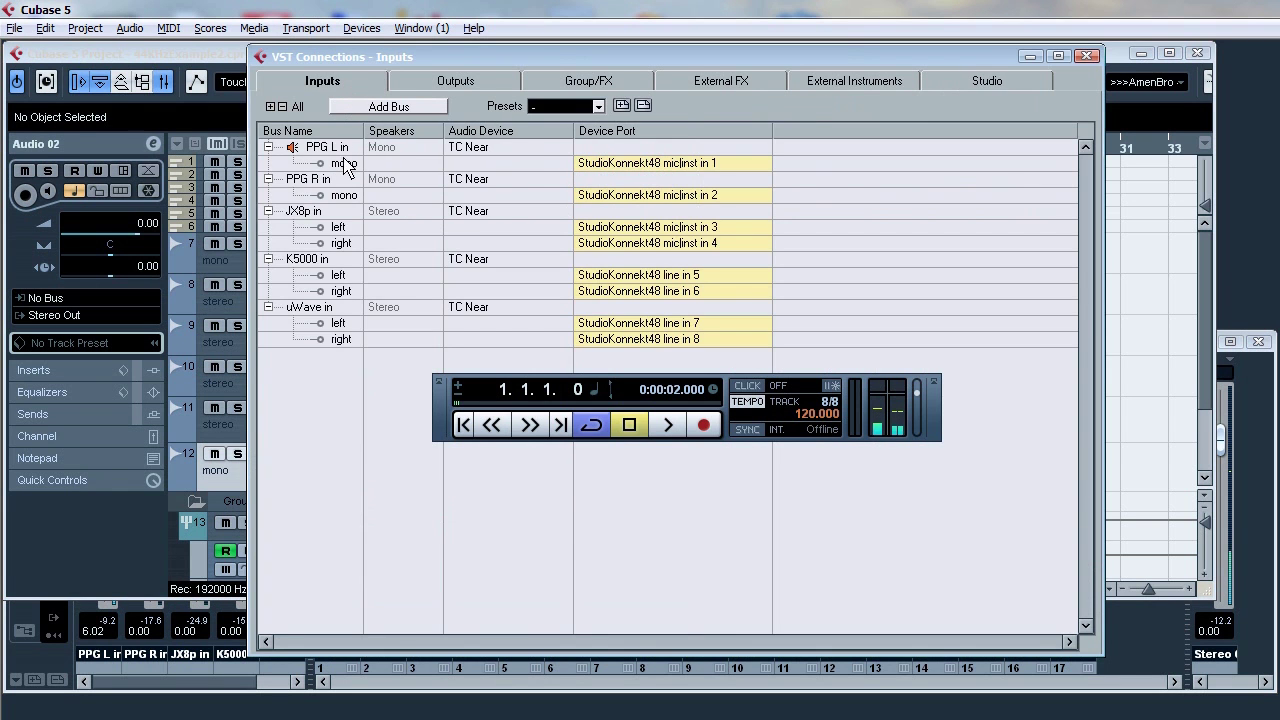
click(407, 108)
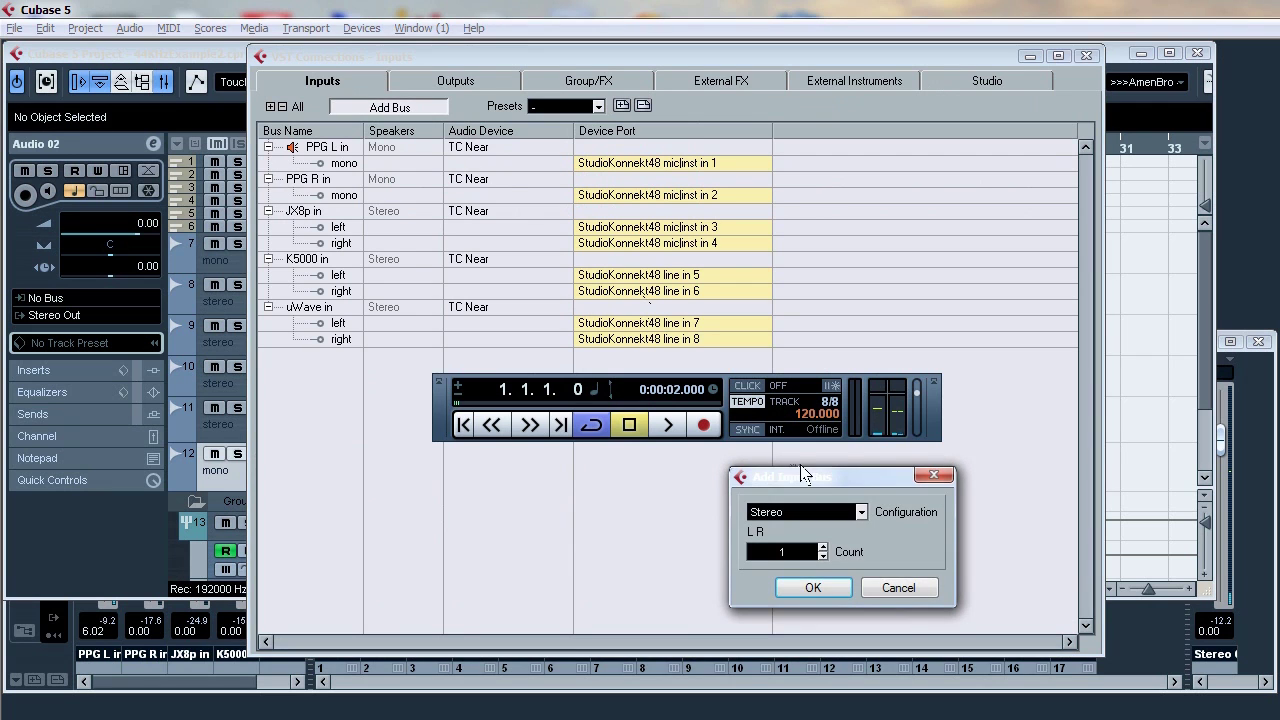
click(813, 589)
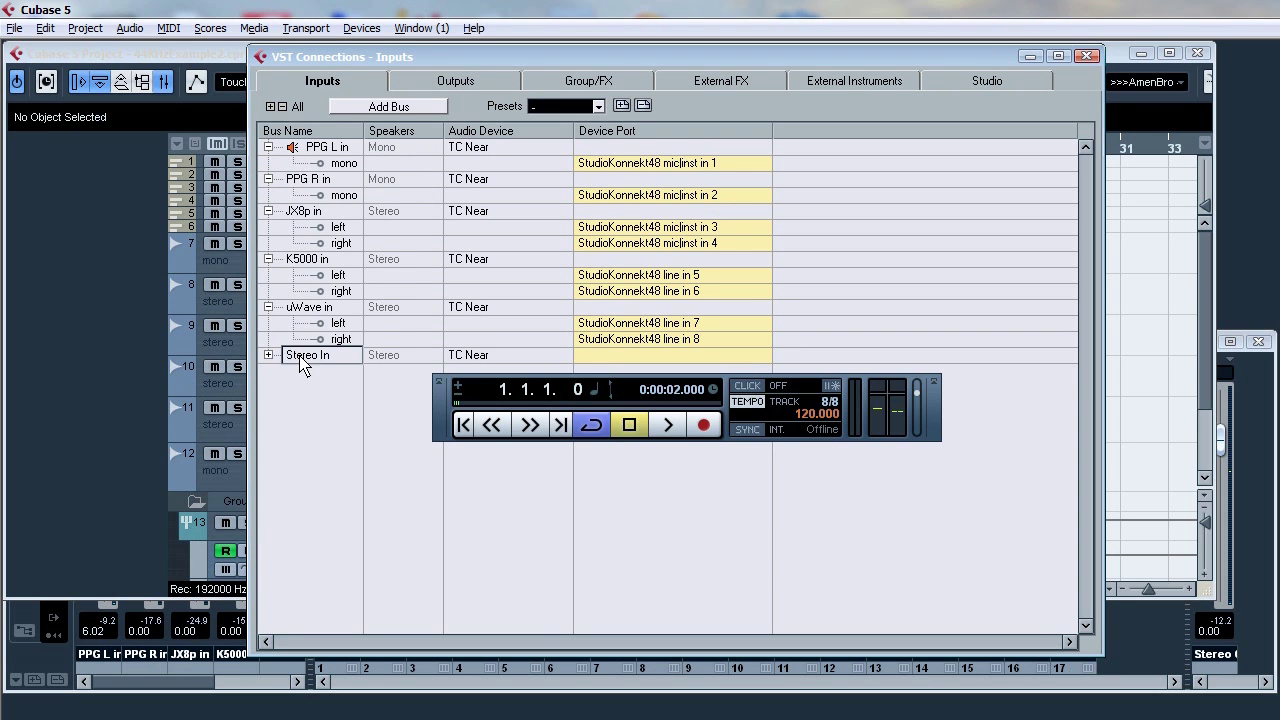
double_click(300, 357)
text(SY77)
click(268, 355)
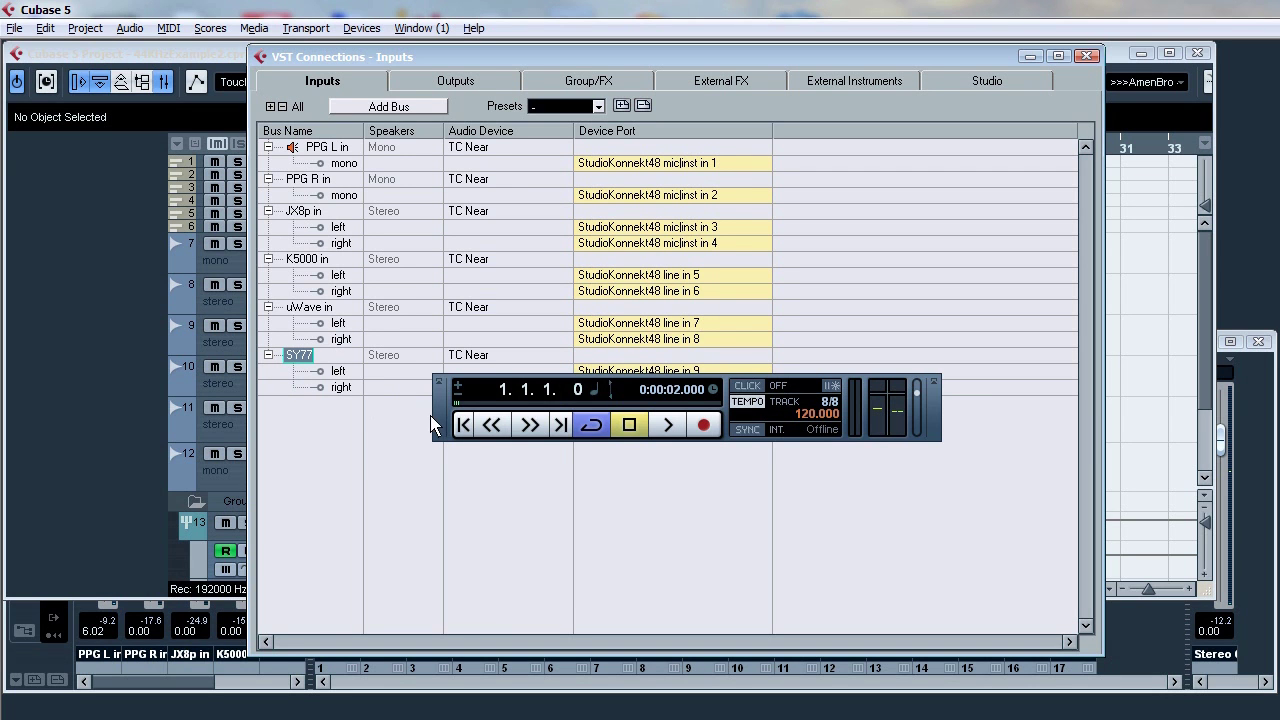
Step: Assign SY77's ports to line in 9 and 10 and close VST Connections
drag(437, 428, 428, 501)
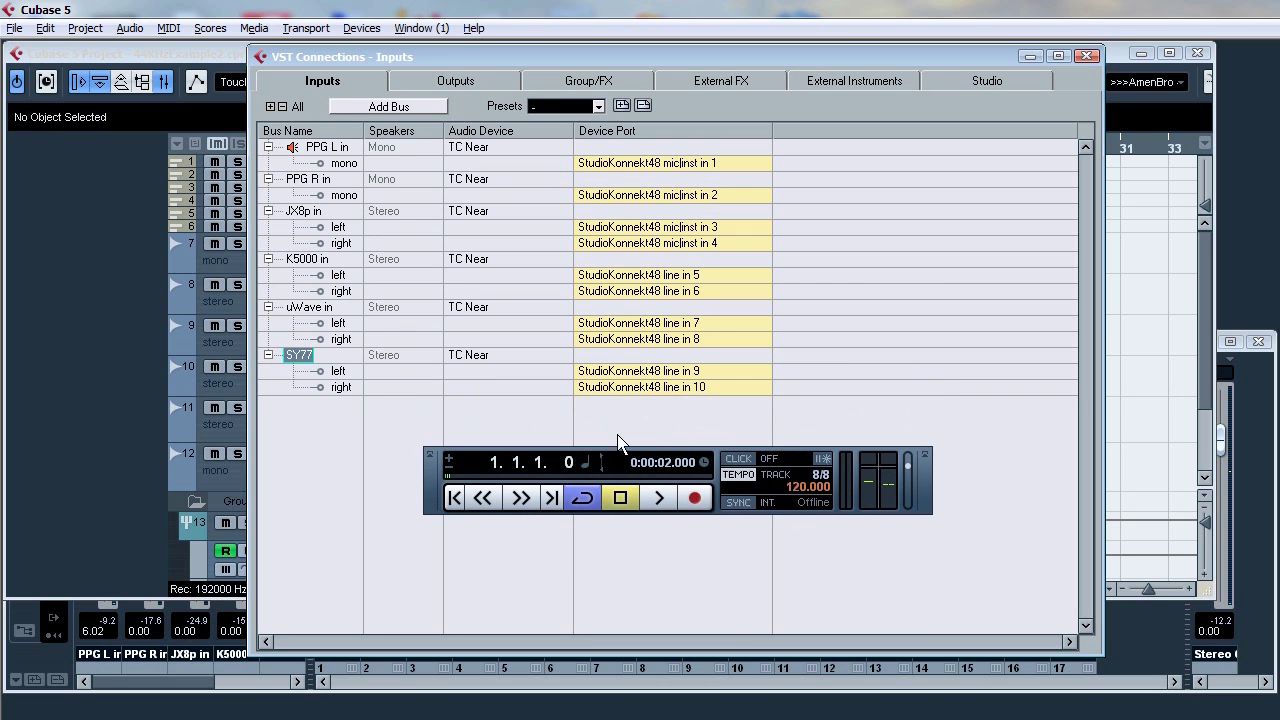
click(721, 373)
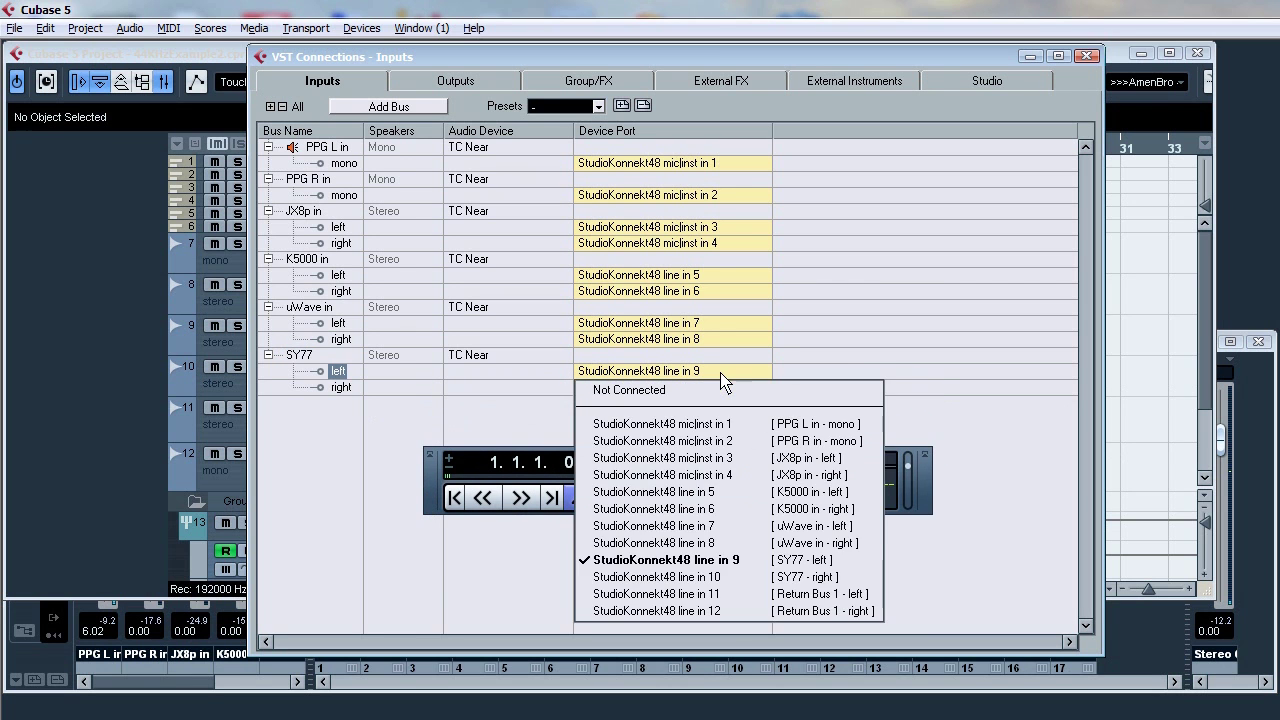
click(724, 380)
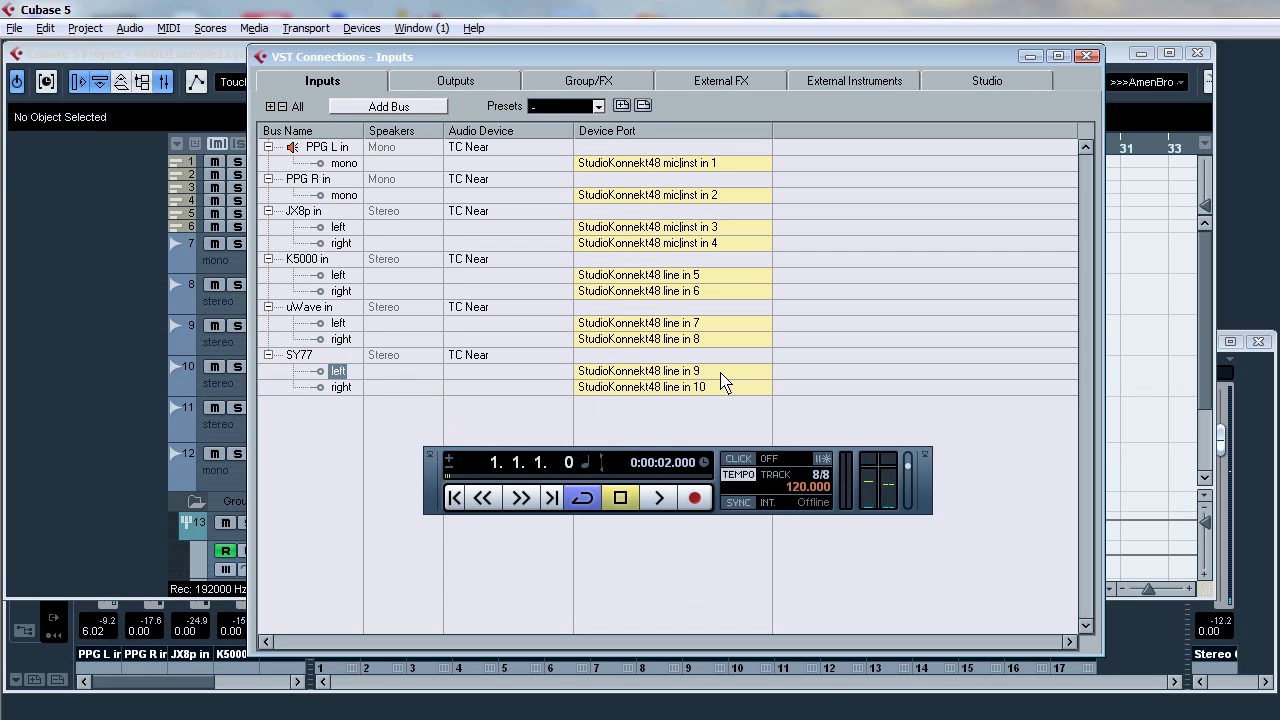
click(1089, 57)
Step: Feed Audio 06 from the SY77 input bus with monitoring on, then select the DRV3000 track
click(294, 457)
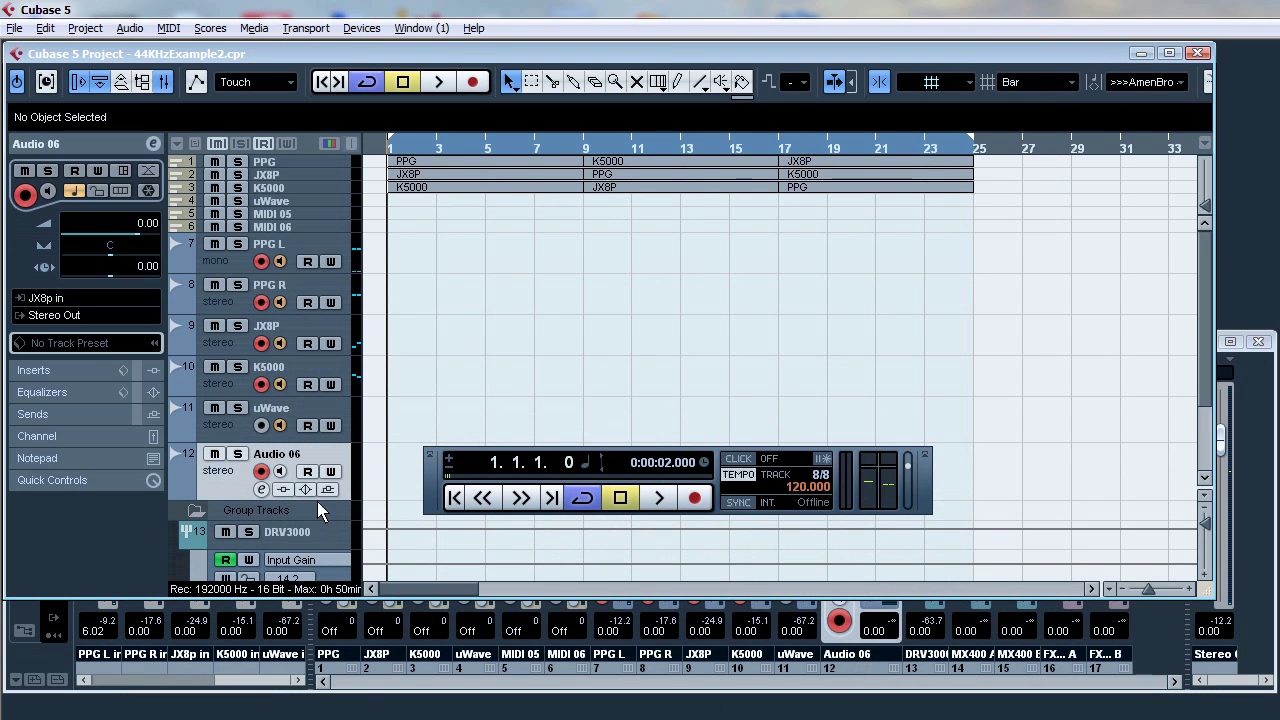
click(85, 299)
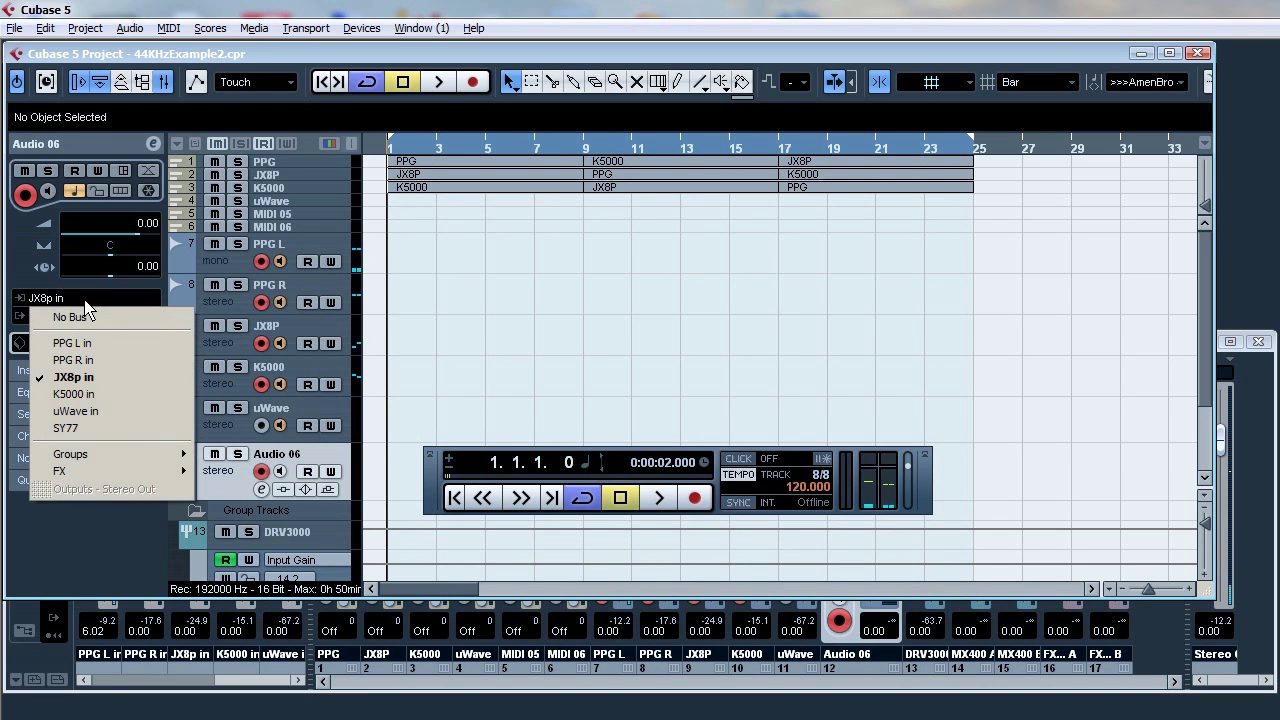
click(110, 432)
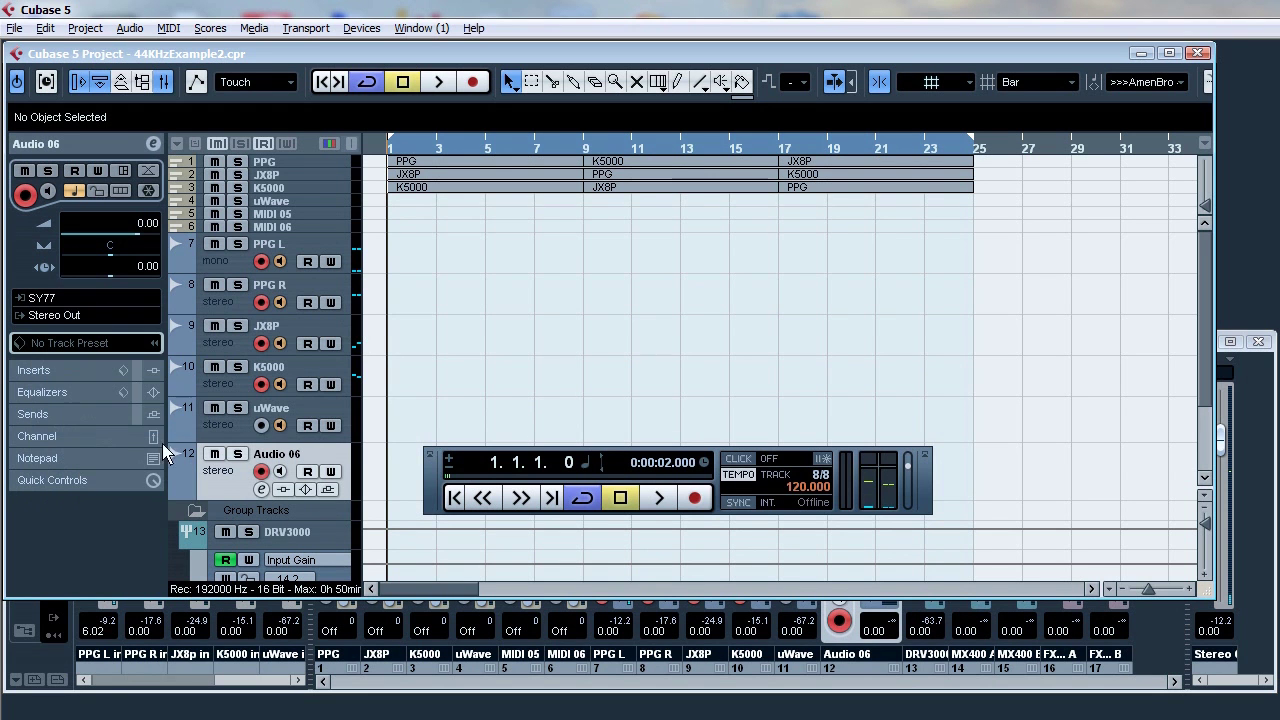
click(281, 472)
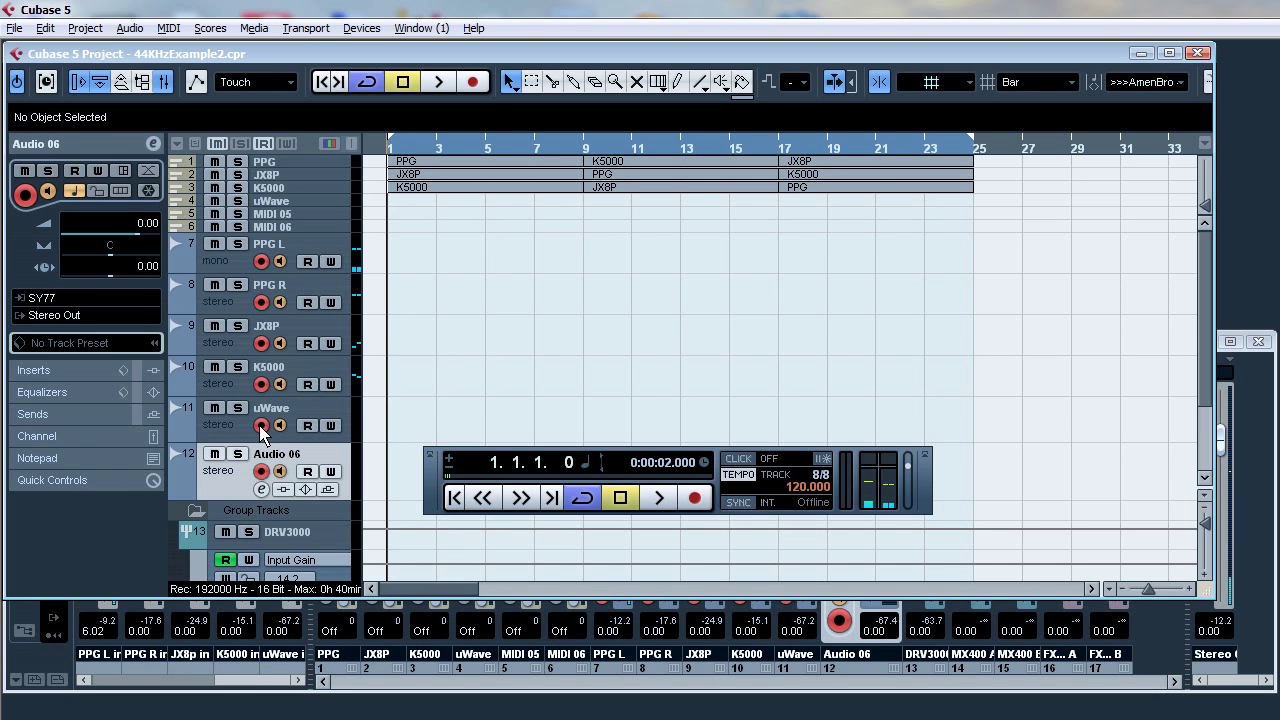
click(340, 553)
scroll(340, 553, down, 3)
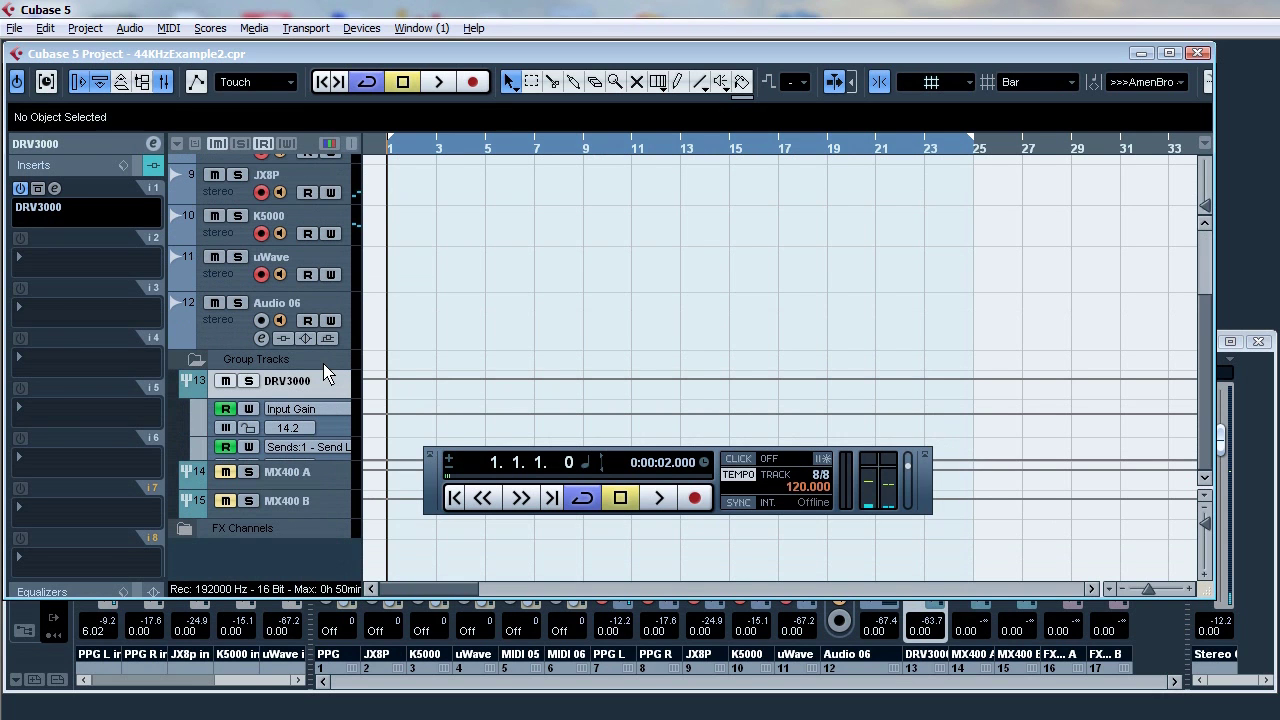
Step: Add a new stereo audio track, Audio 07, below Audio 06 and enlarge its track height
click(222, 339)
right_click(222, 337)
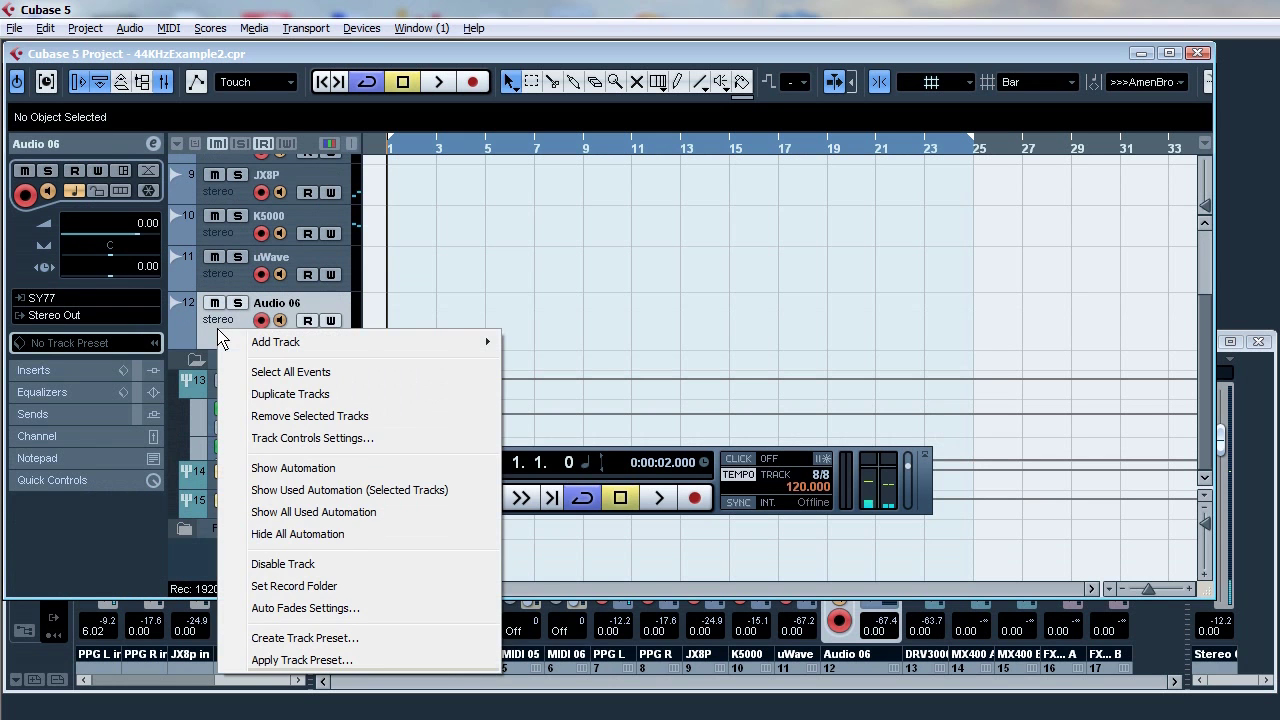
mouse_move(394, 350)
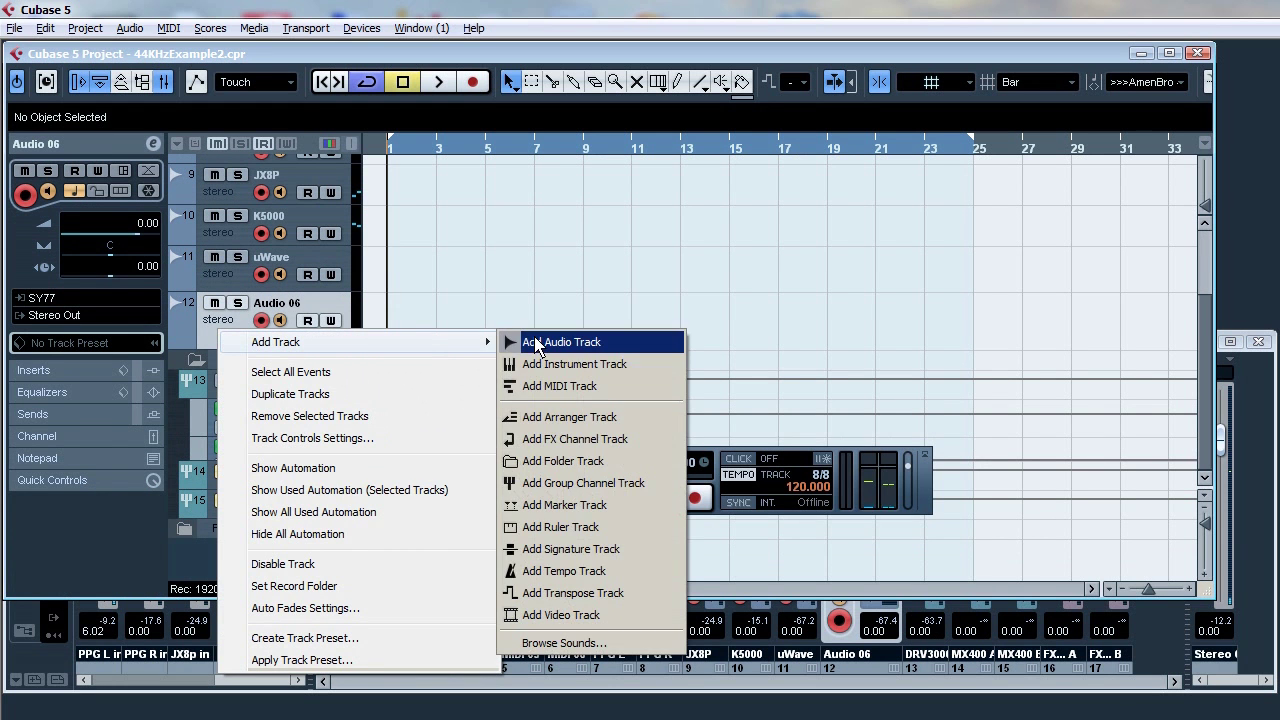
click(537, 344)
click(905, 599)
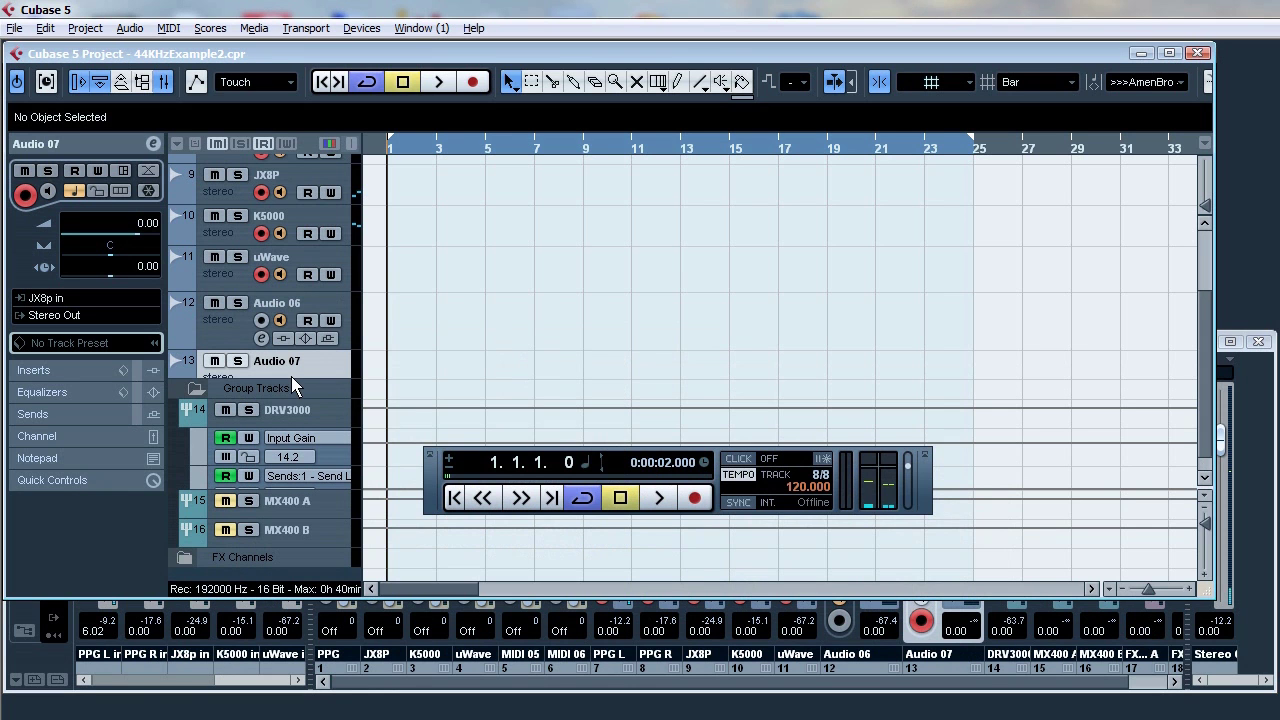
drag(292, 381, 286, 407)
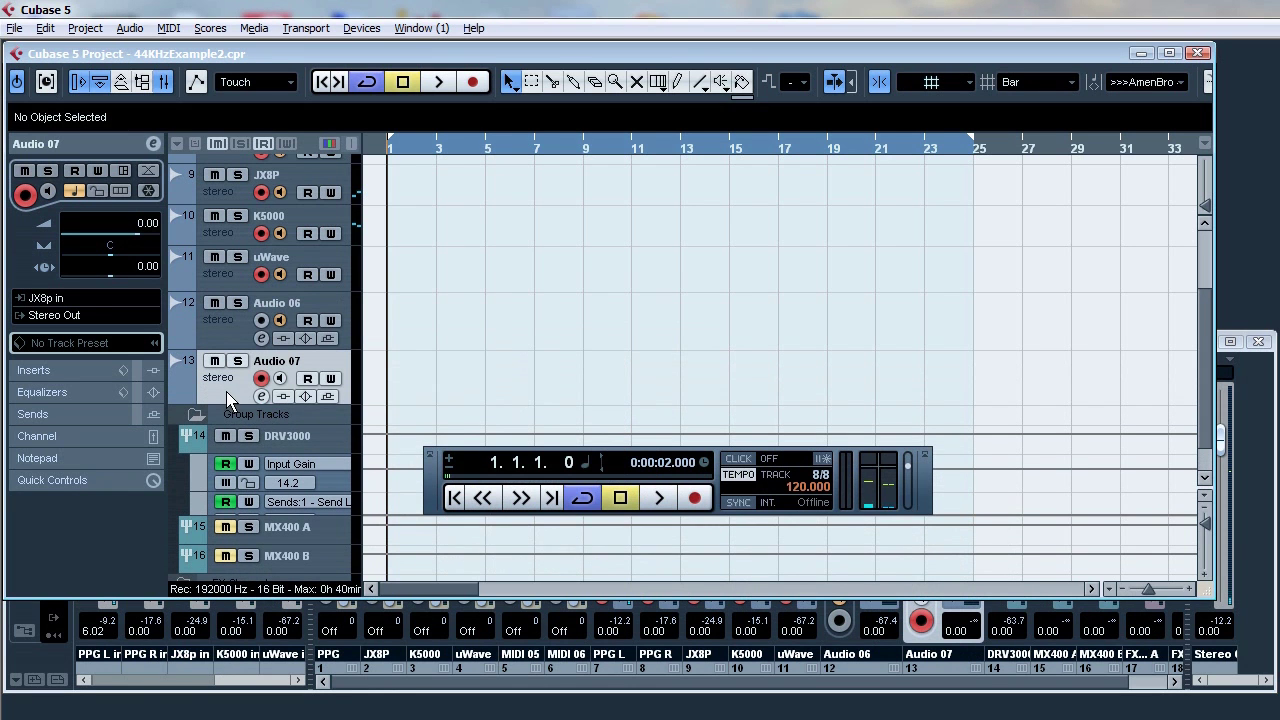
Step: Set Audio 07's input to the DRV3000 group and record-enable Audio 06
click(126, 299)
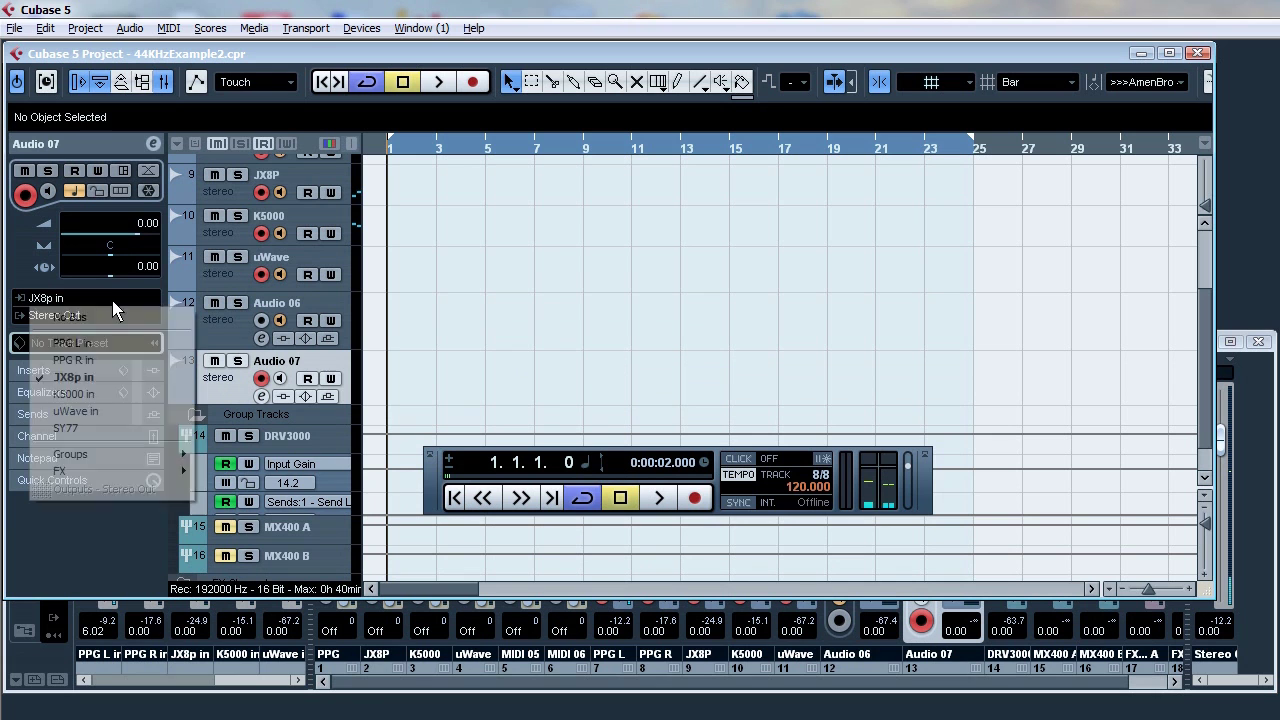
mouse_move(153, 460)
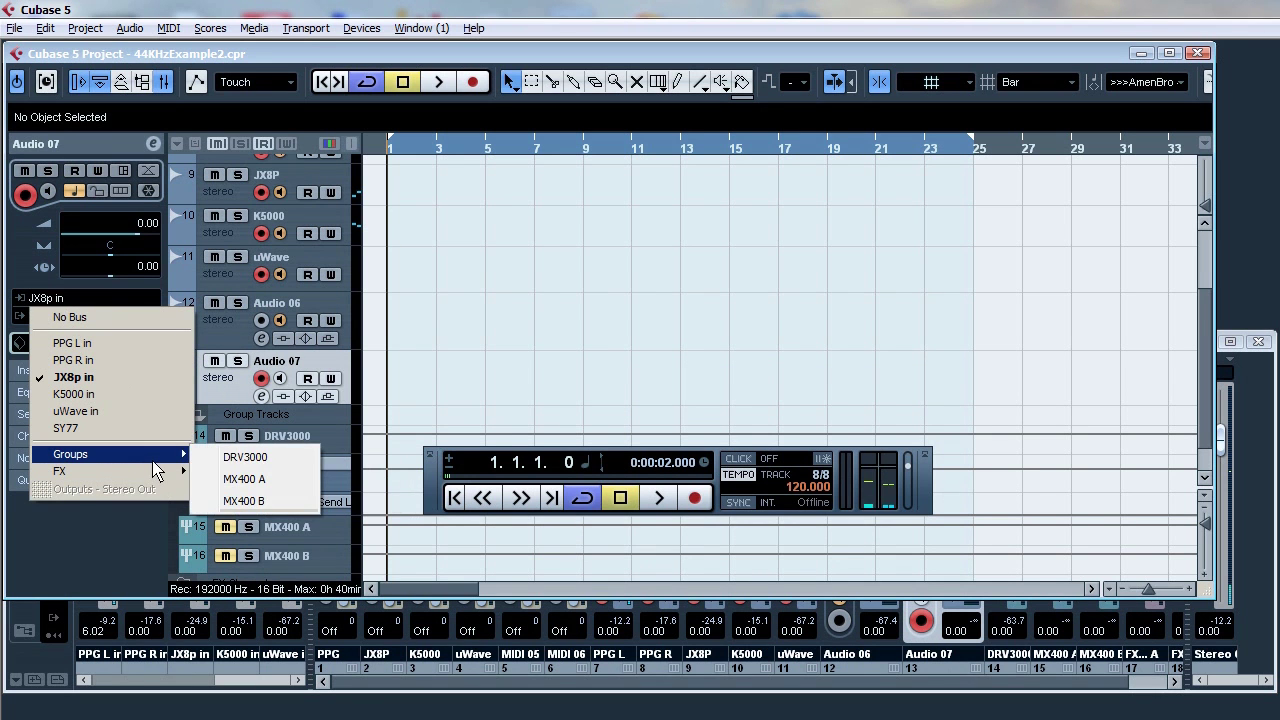
click(240, 457)
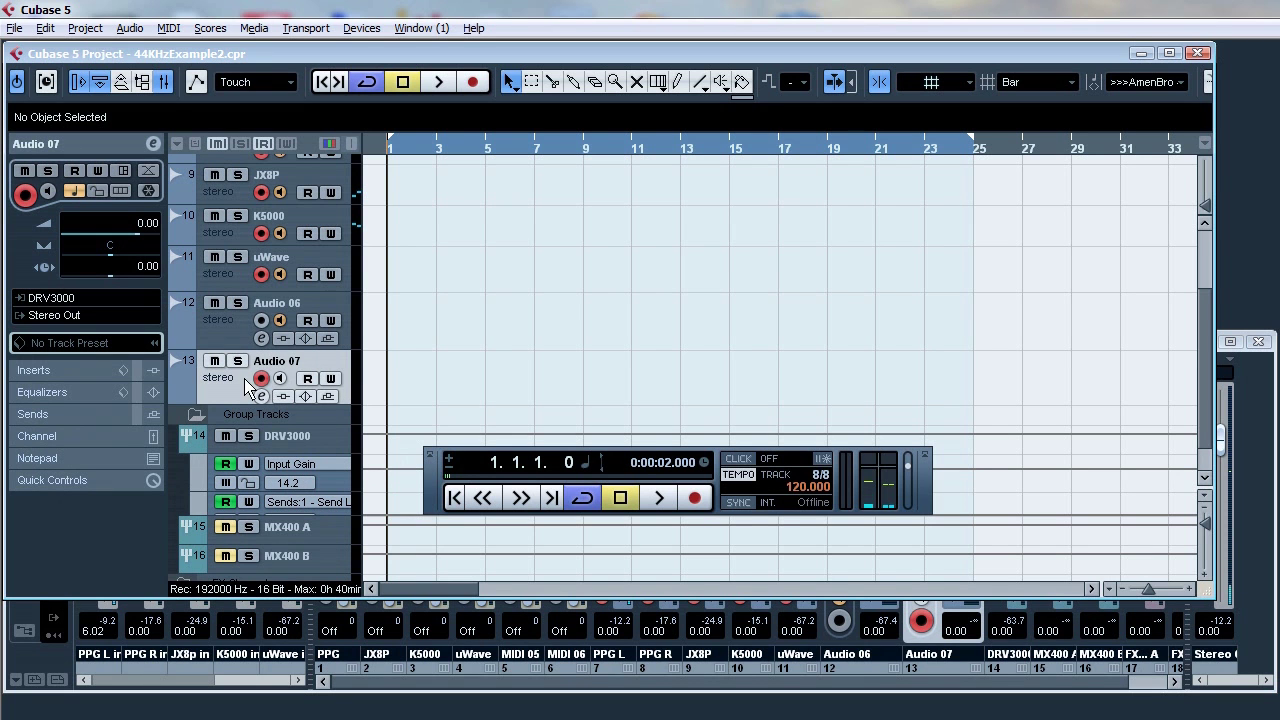
click(261, 321)
scroll(305, 373, up, 5)
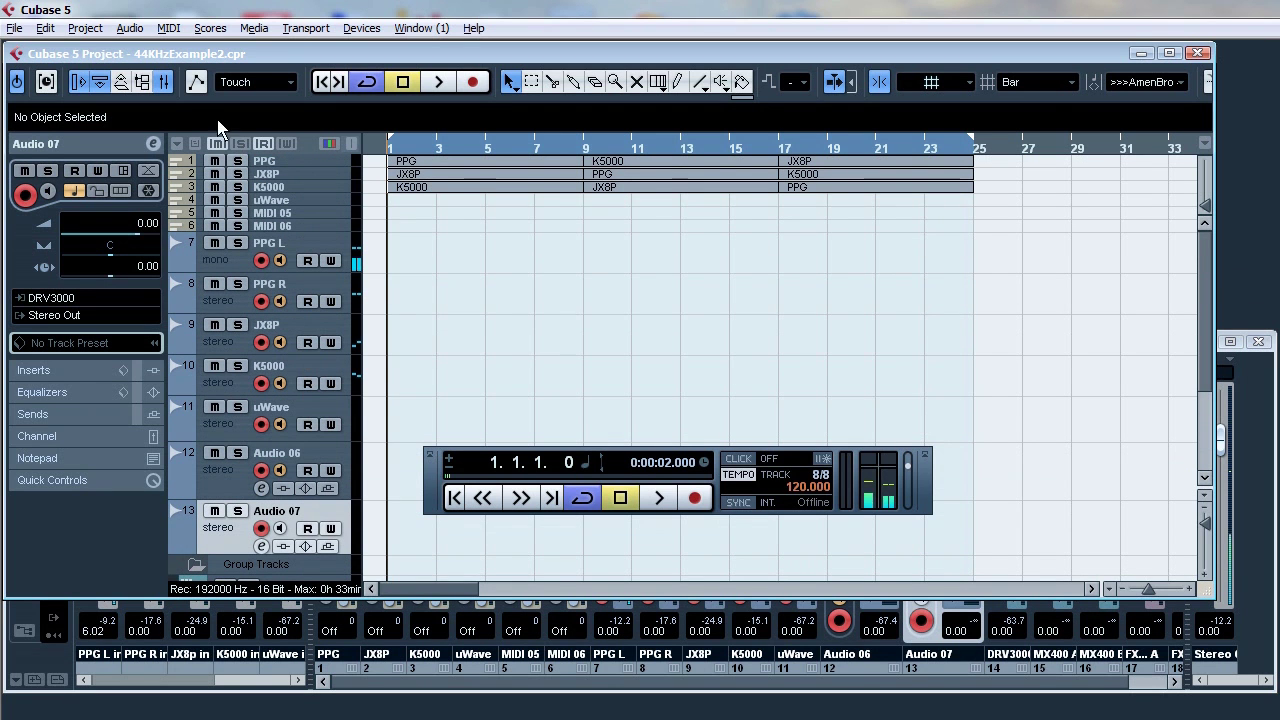
click(98, 30)
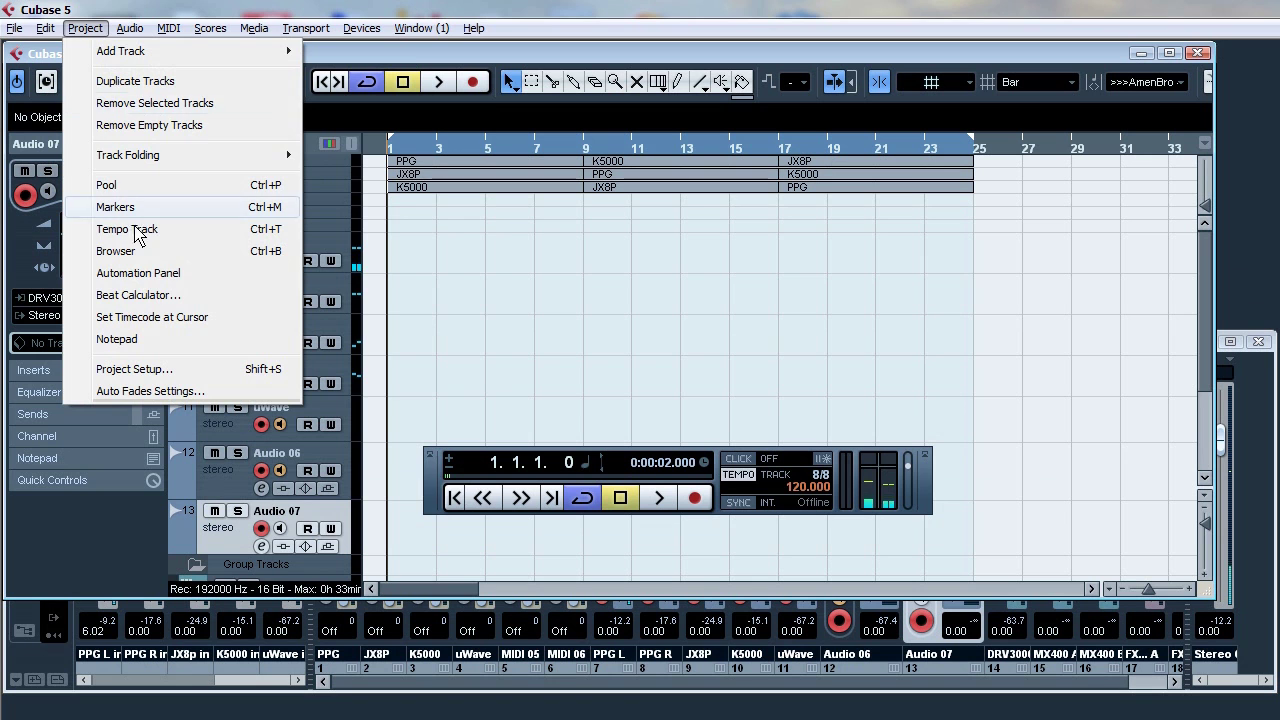
click(153, 376)
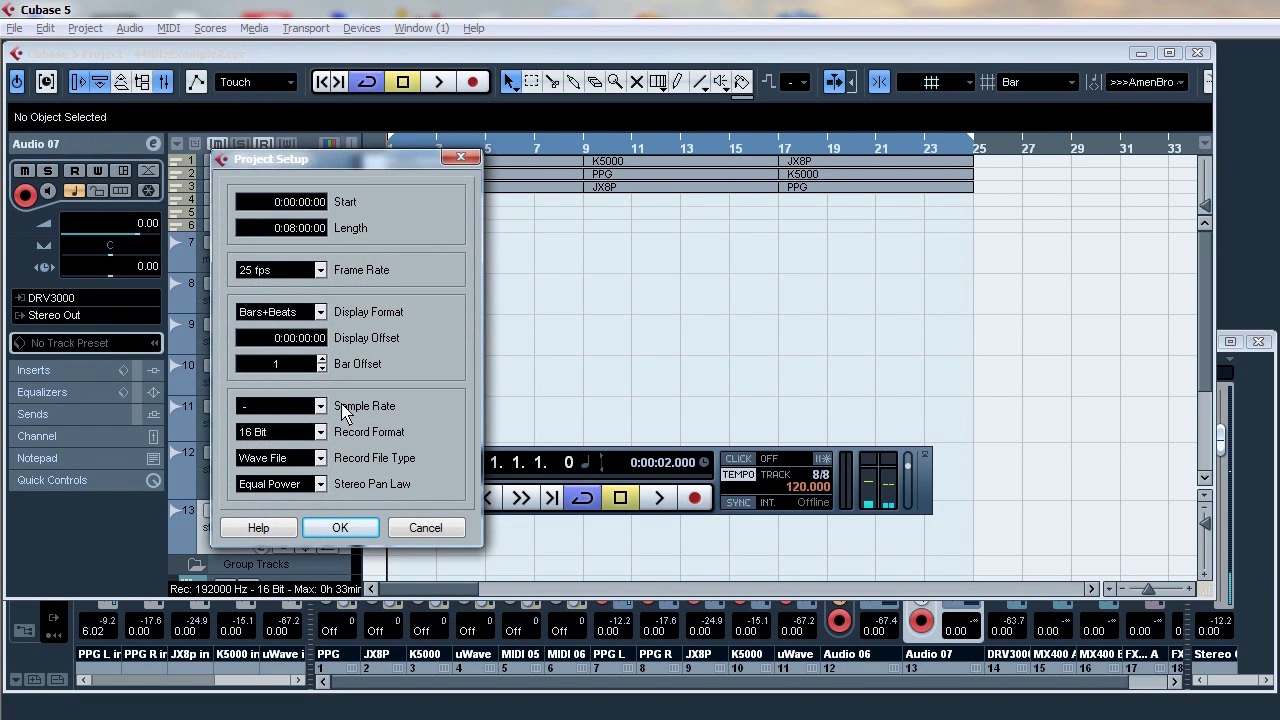
click(426, 528)
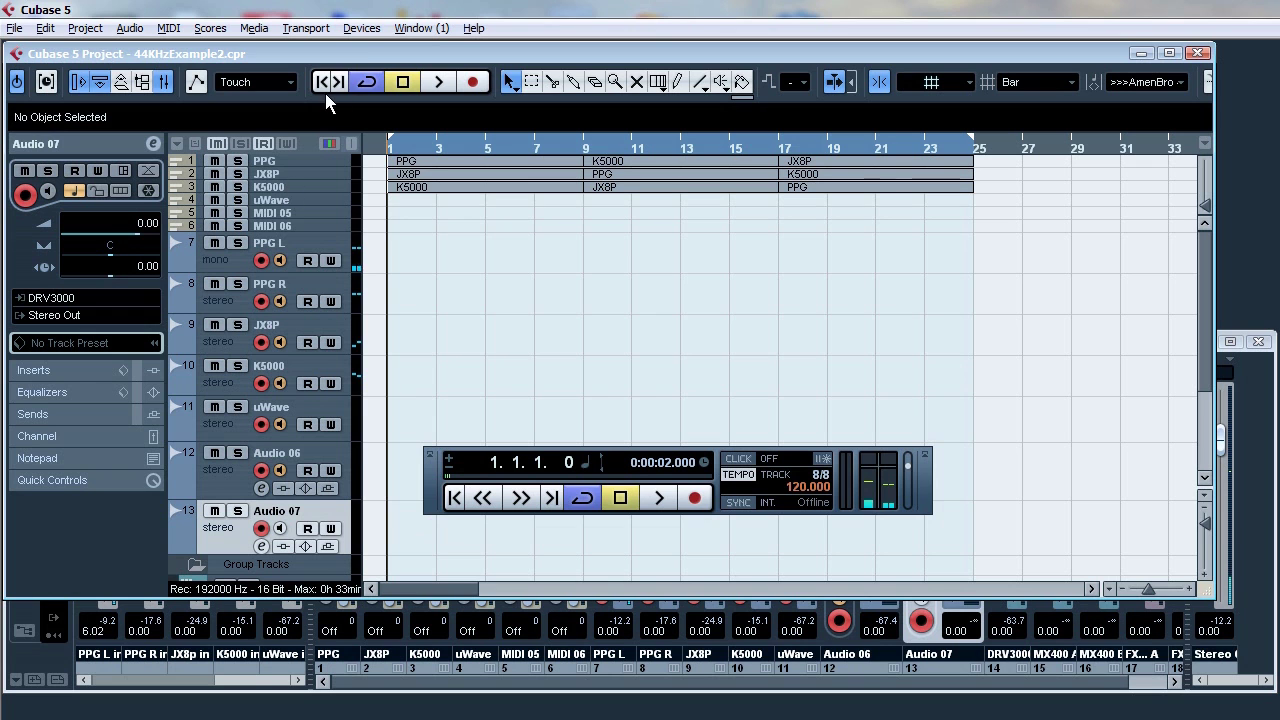
Step: Open the VST Performance meter from the Devices menu
click(362, 30)
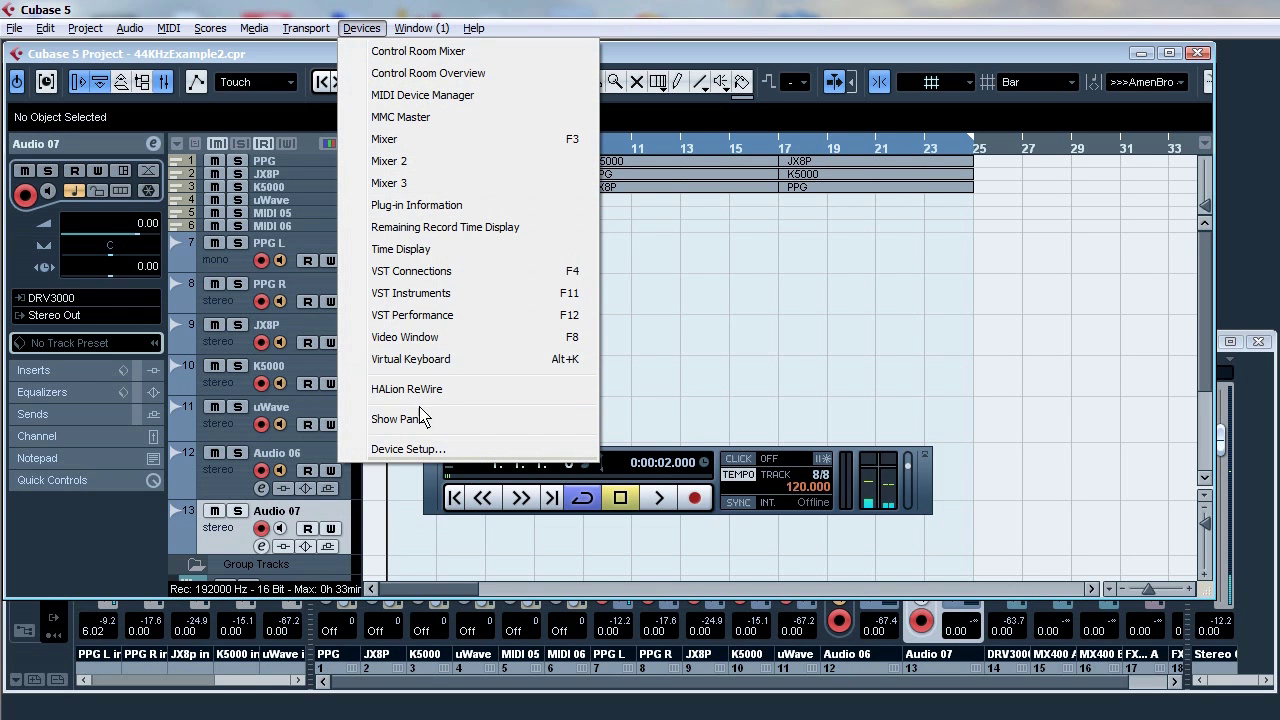
click(455, 316)
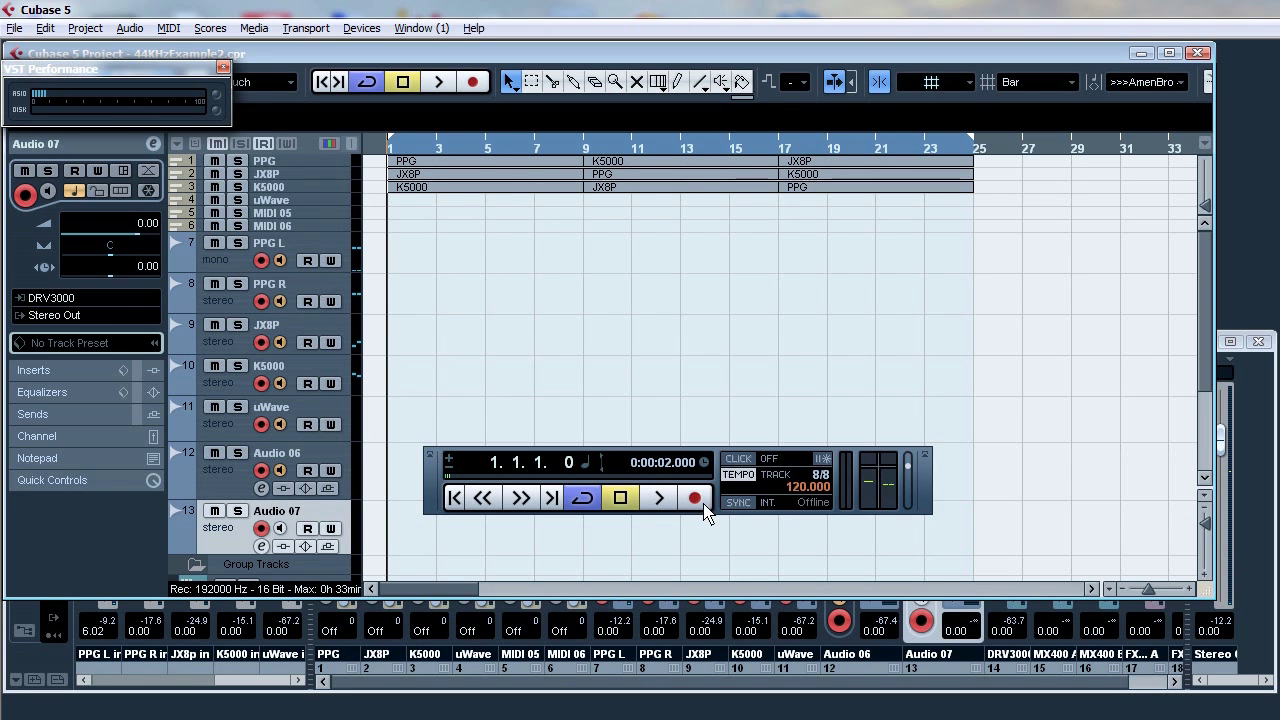
Step: Start recording all armed tracks from the Transport panel
click(695, 498)
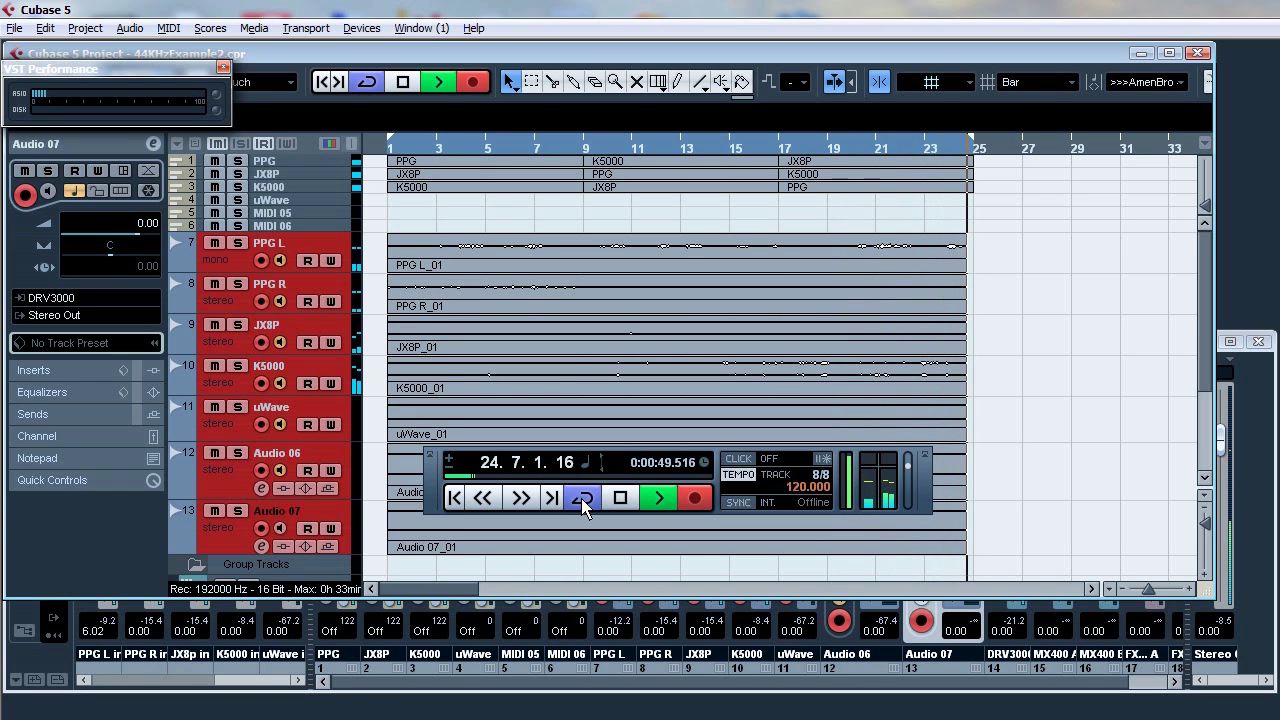
Step: Stop recording, return to the project start, and disable monitoring on PPG L, JX8P and Audio 06
key(space)
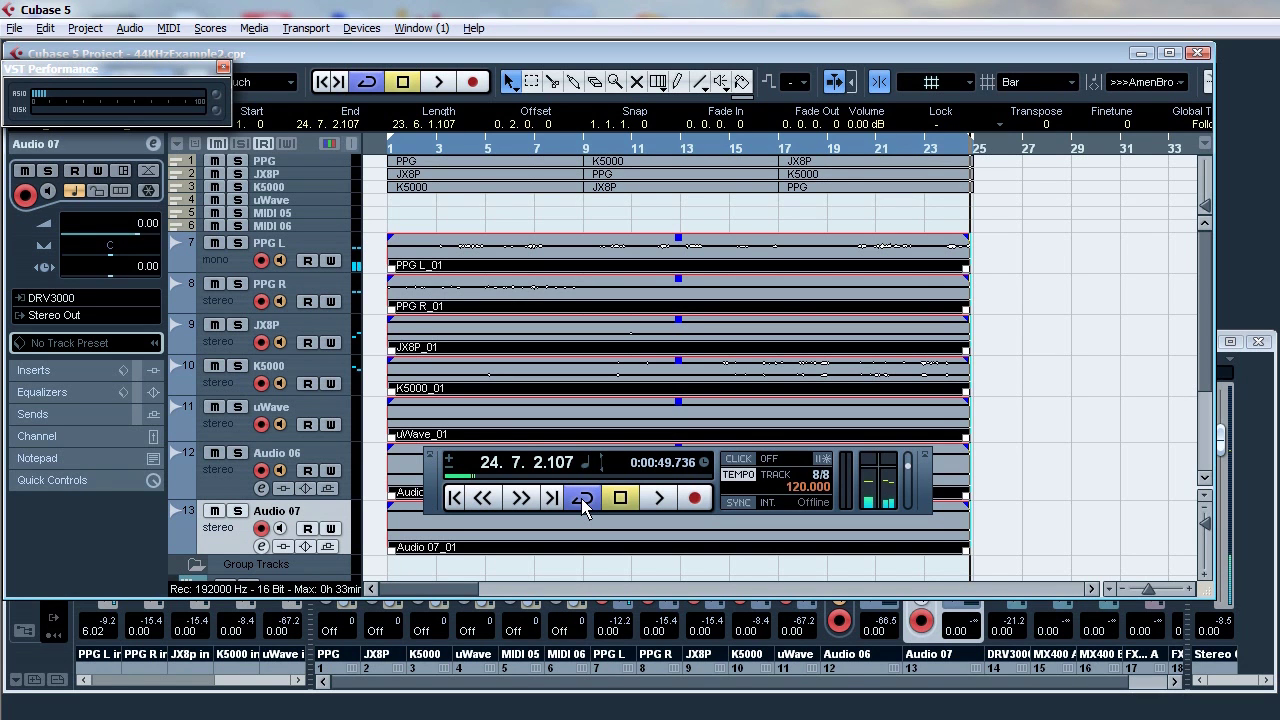
key(Home)
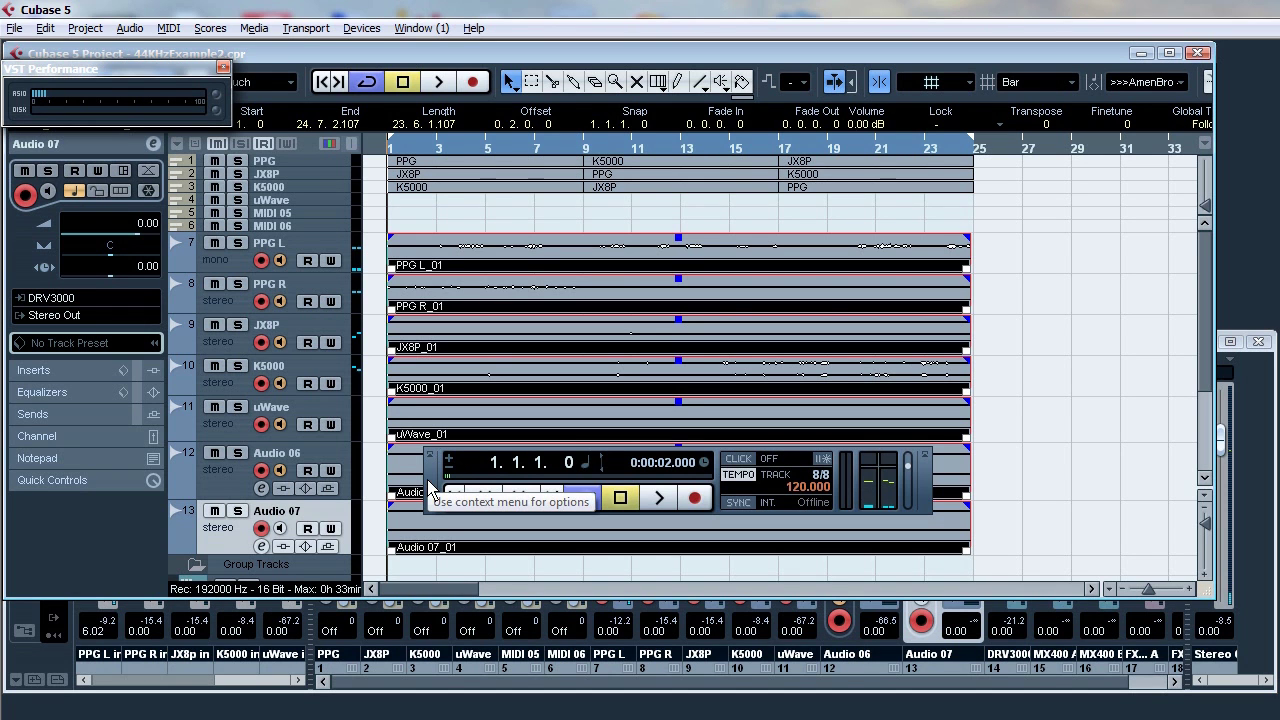
click(280, 260)
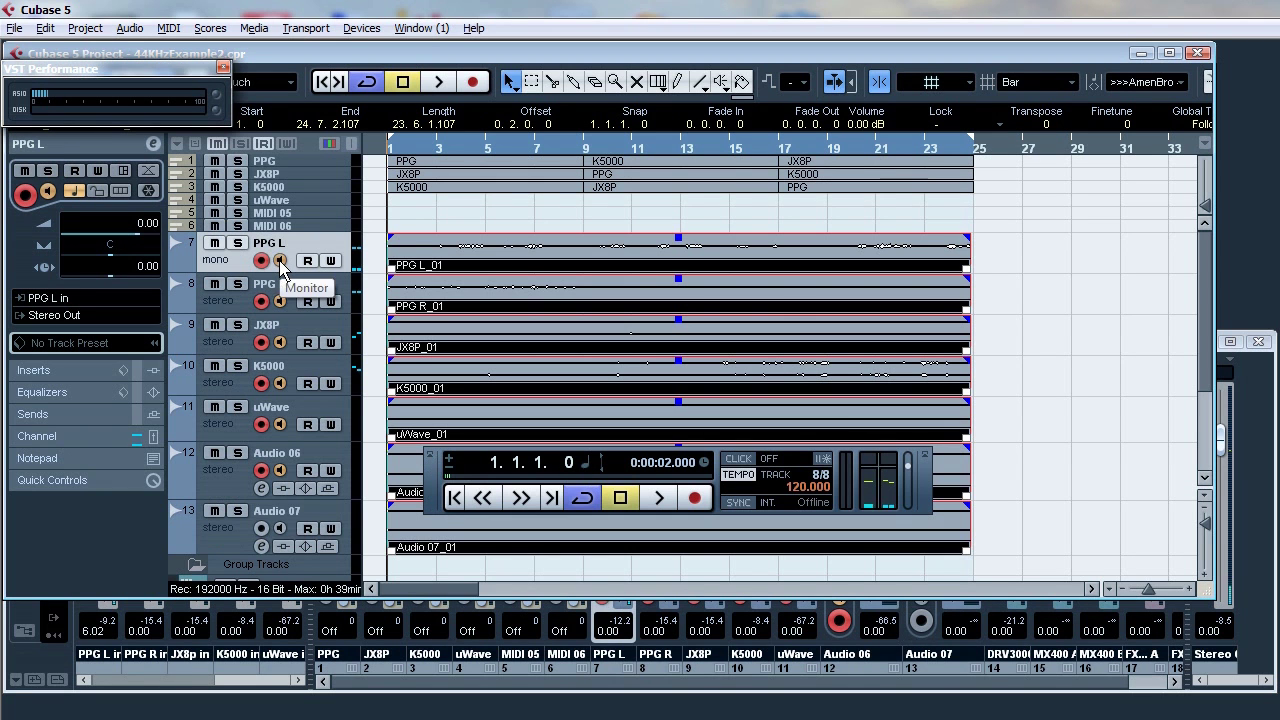
click(280, 260)
click(282, 342)
click(281, 471)
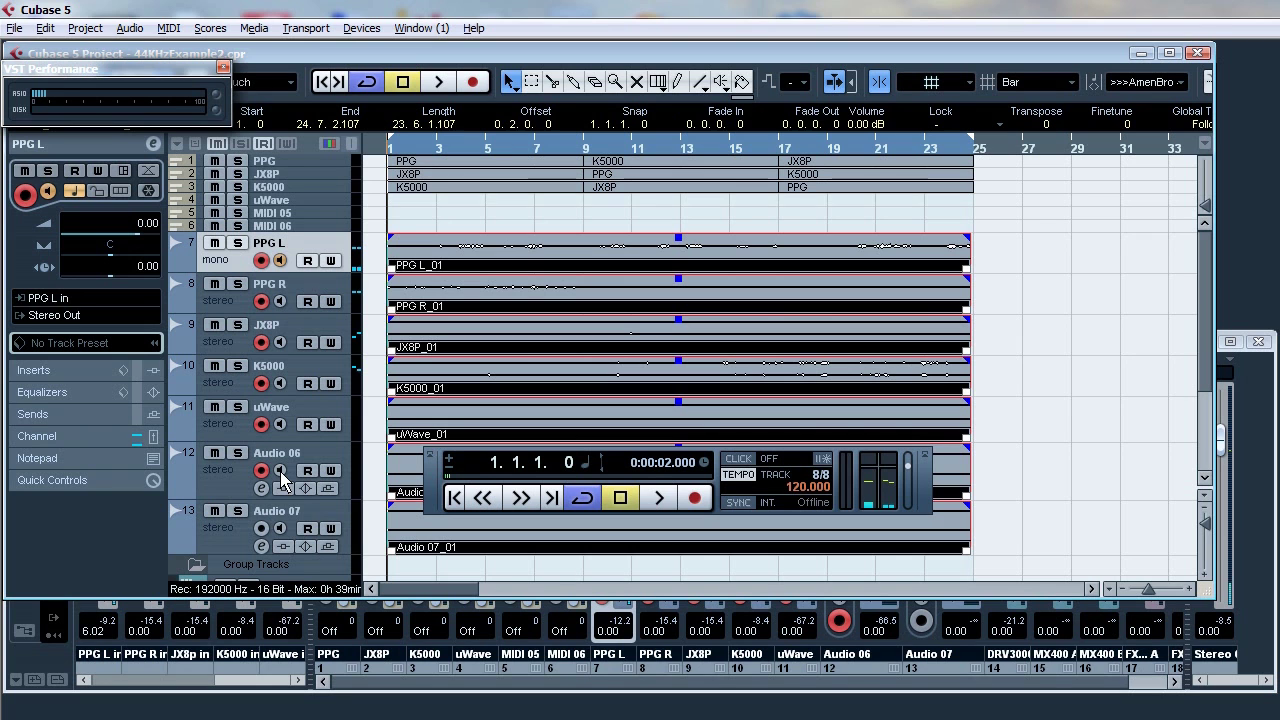
Step: Play the recorded multitrack take from the start of the project
click(656, 498)
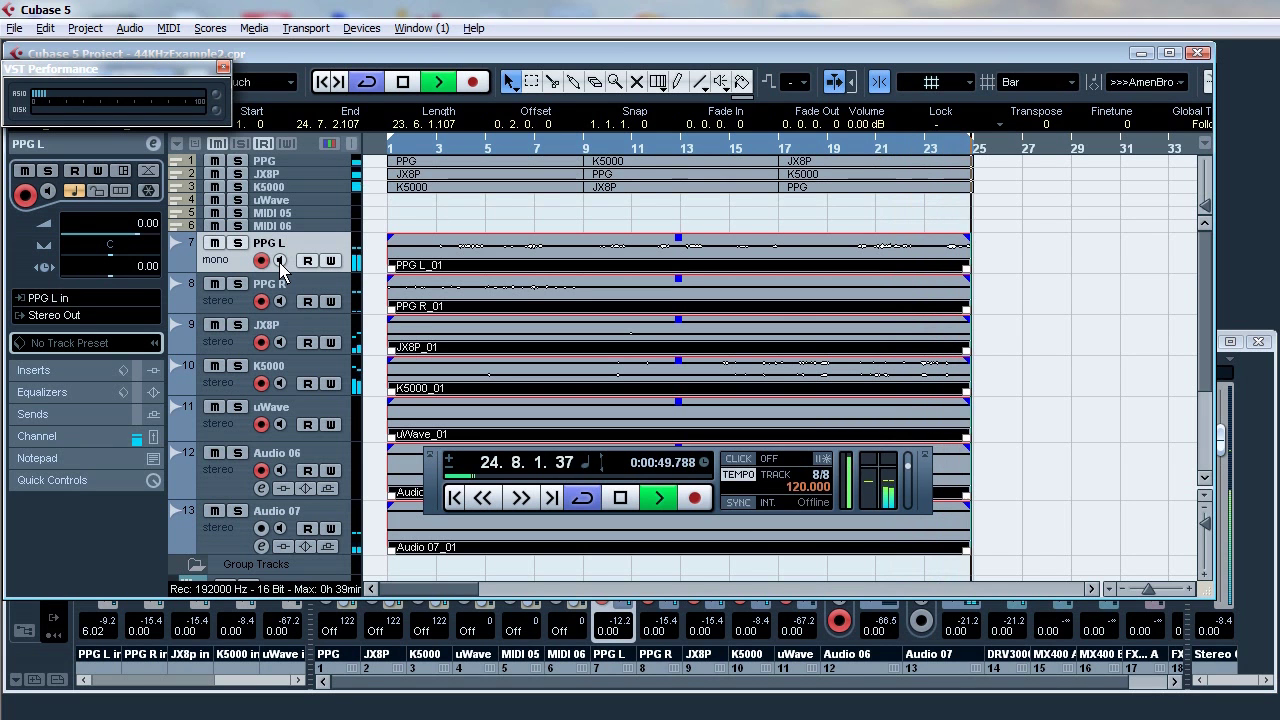
Step: Halt playback of the recorded take
key(space)
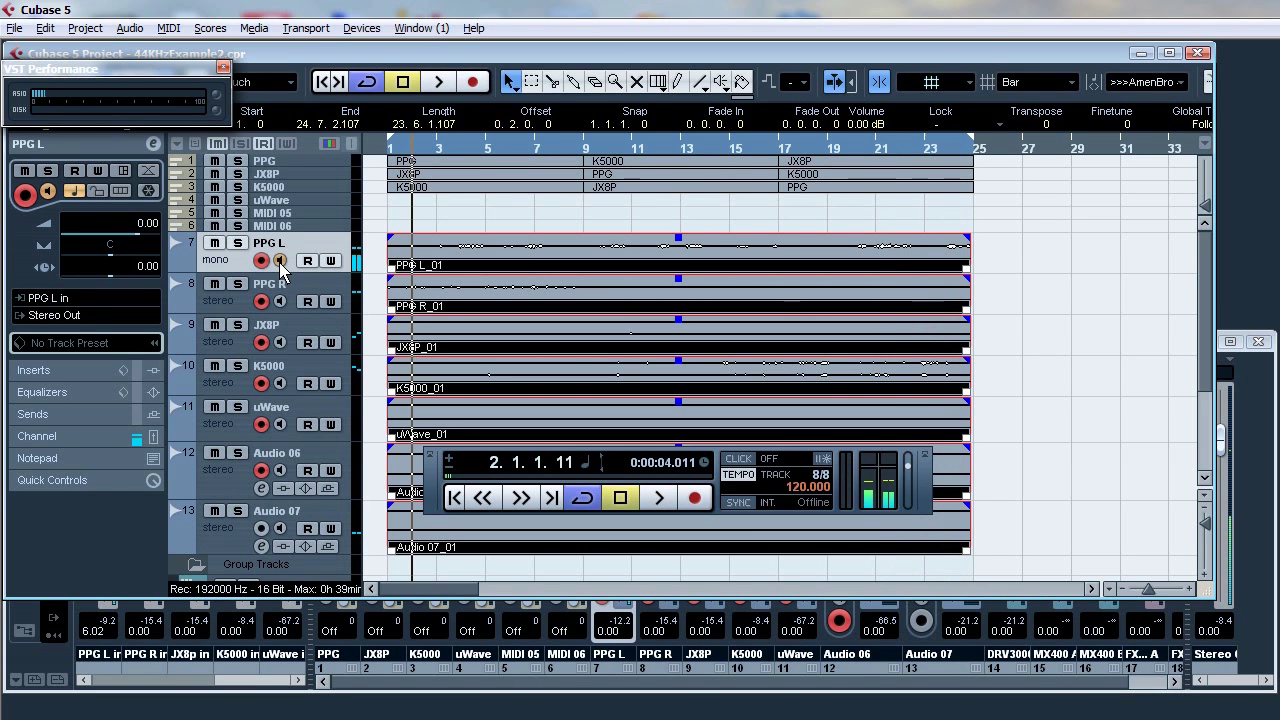